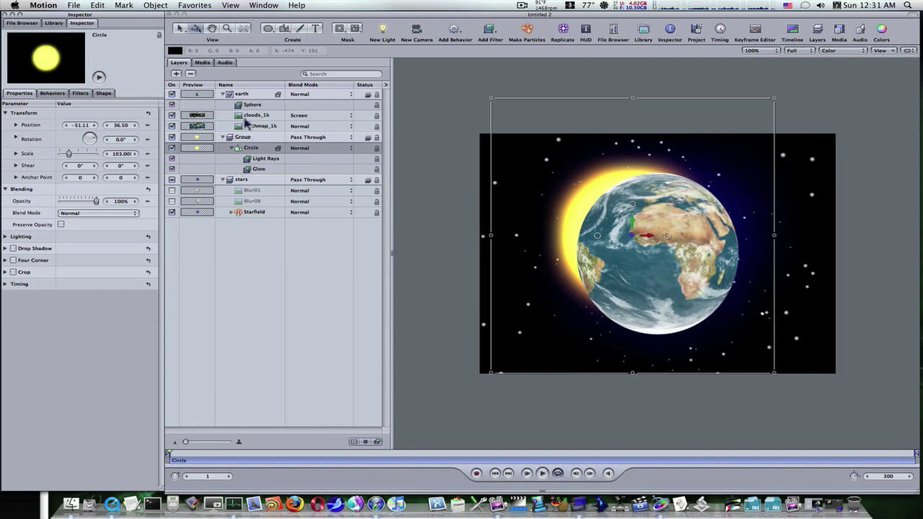
# Step: Rename the group layer holding the glowing circle to 'Sun'
pyautogui.doubleClick(249, 138)
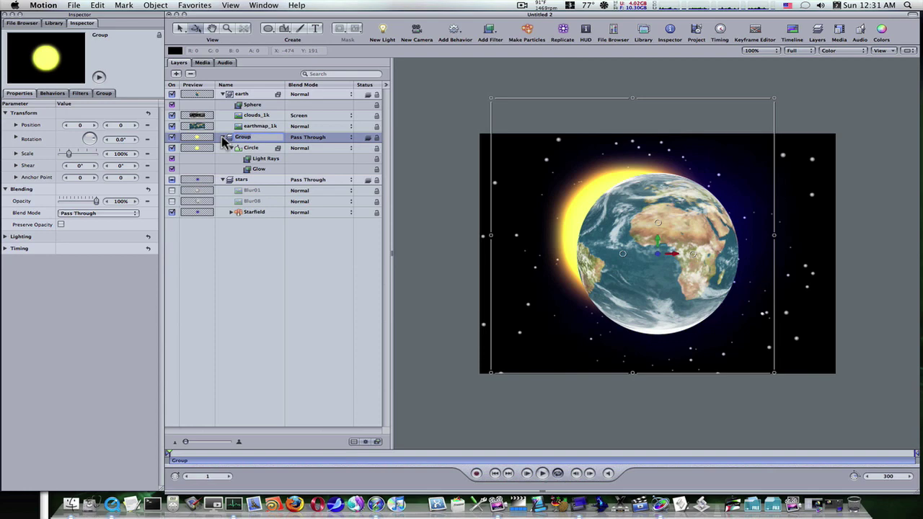
pyautogui.press('Return')
pyautogui.click(256, 237)
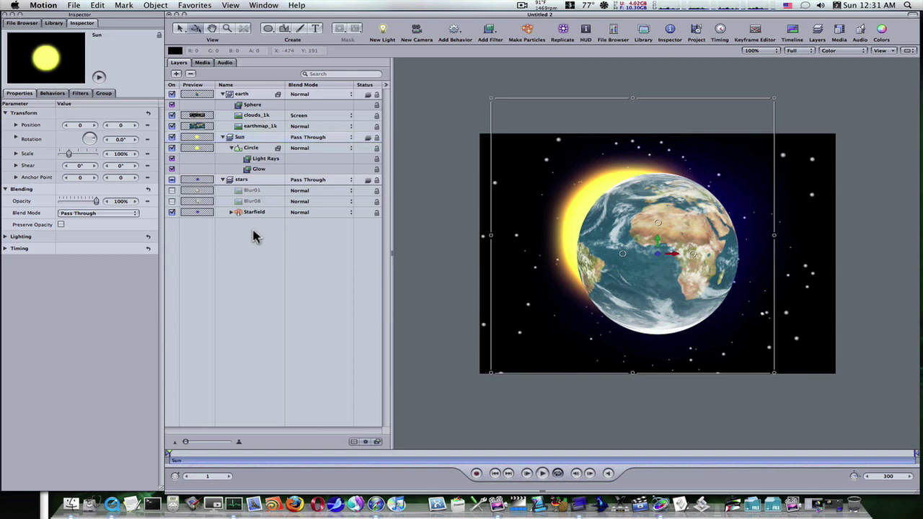
# Step: Add a point light near the sun with 176% intensity, falloff start 97 and 23% falloff
pyautogui.click(384, 33)
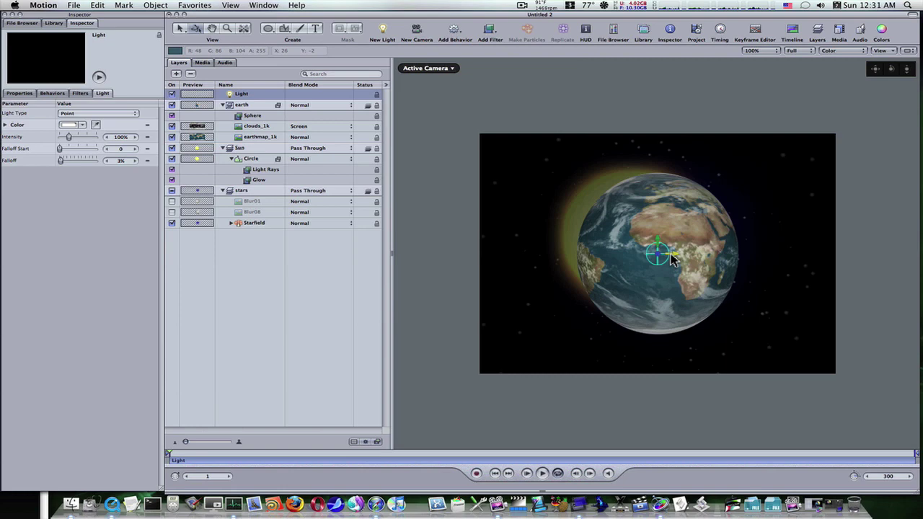
pyautogui.moveTo(678, 258); pyautogui.dragTo(580, 194)
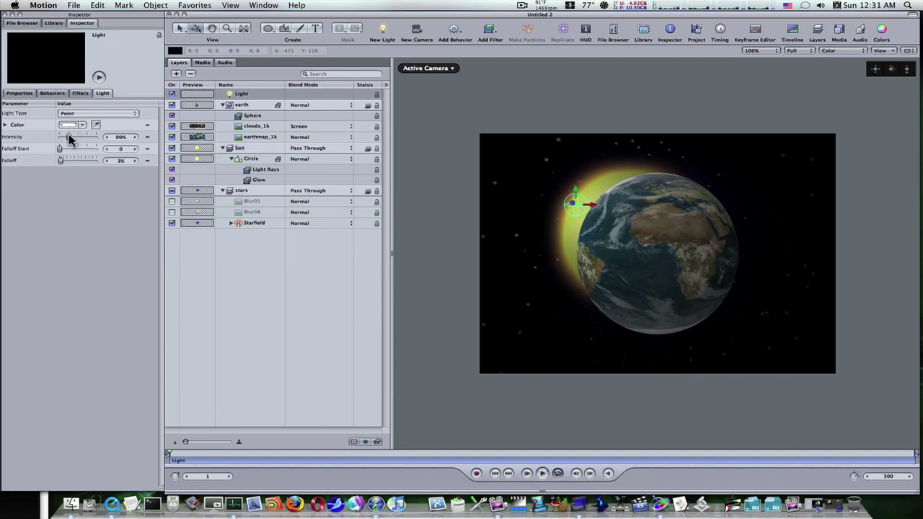
pyautogui.moveTo(69, 138); pyautogui.dragTo(77, 141)
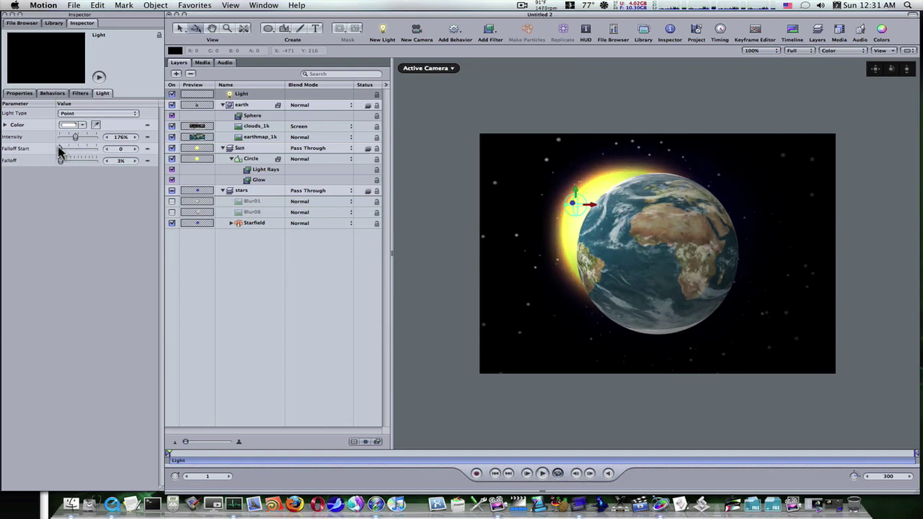
pyautogui.moveTo(61, 150); pyautogui.dragTo(67, 163)
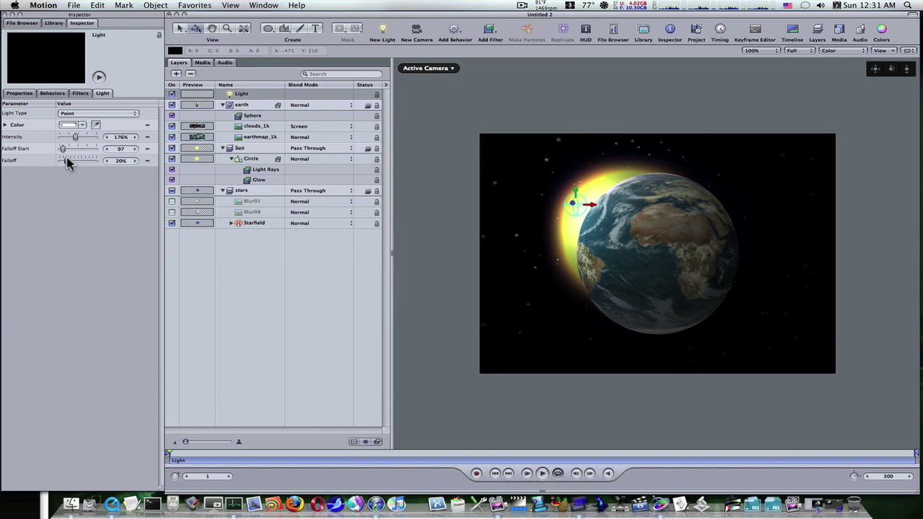
pyautogui.moveTo(67, 163); pyautogui.dragTo(68, 163)
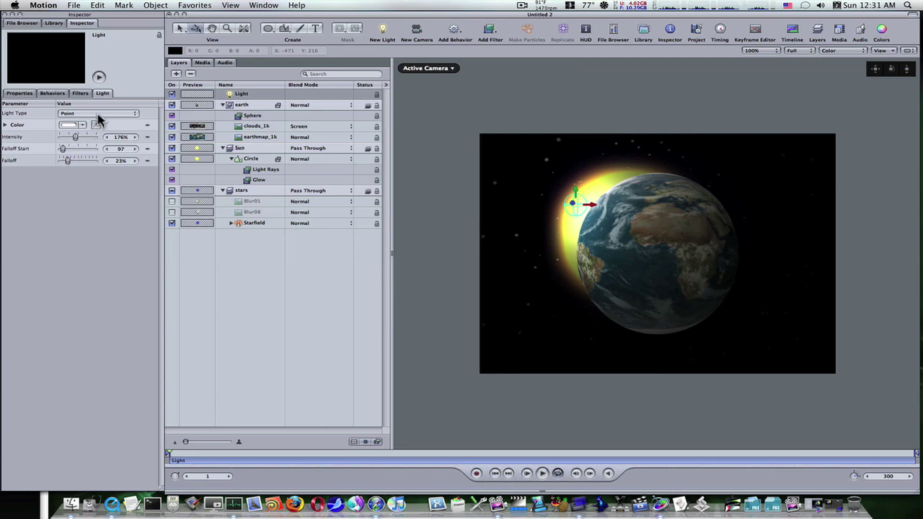
# Step: Make the light a spotlight with a 53° cone angle and 27° soft edge
pyautogui.click(94, 114)
pyautogui.click(92, 121)
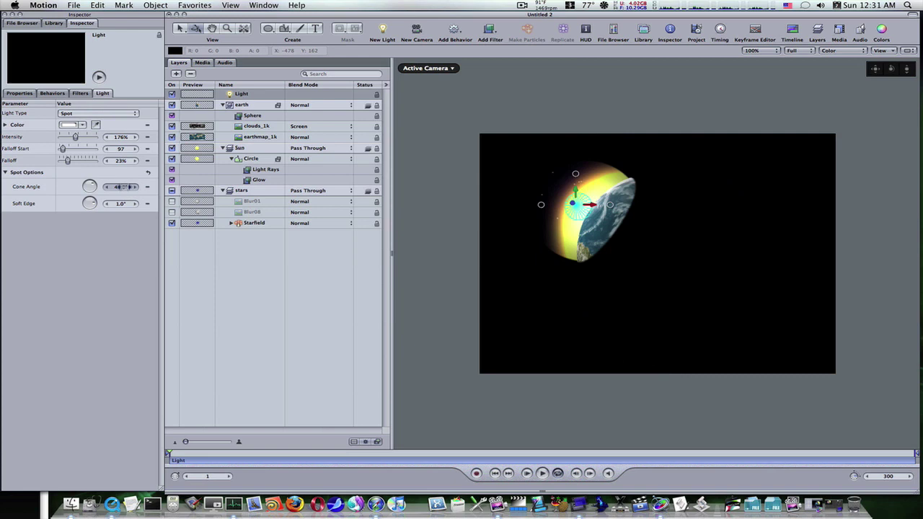
pyautogui.moveTo(118, 191); pyautogui.dragTo(135, 209)
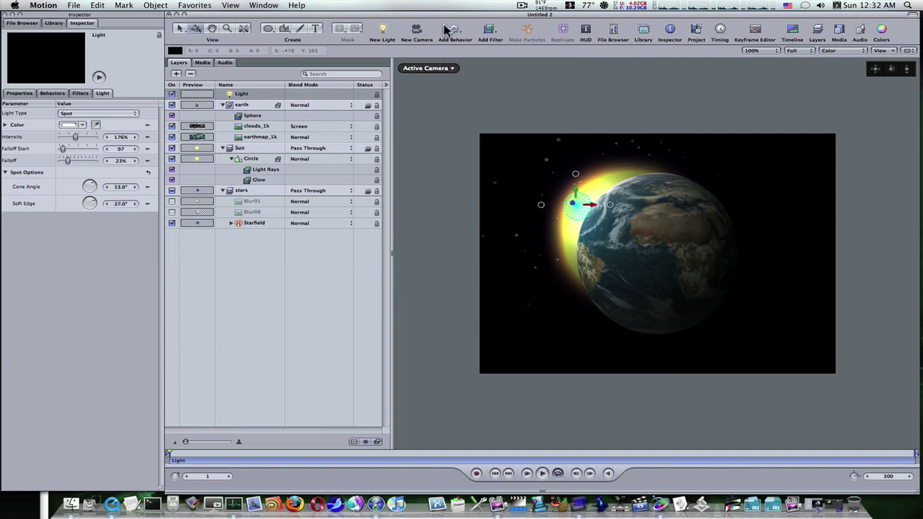
# Step: Add a second point light at 523% intensity, falloff start 29 and 0% falloff
pyautogui.click(382, 30)
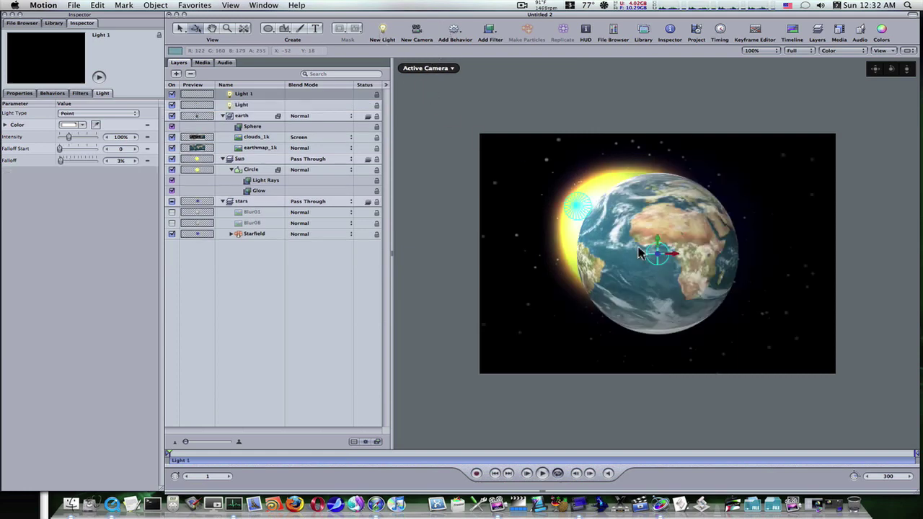
pyautogui.moveTo(659, 258); pyautogui.dragTo(611, 261)
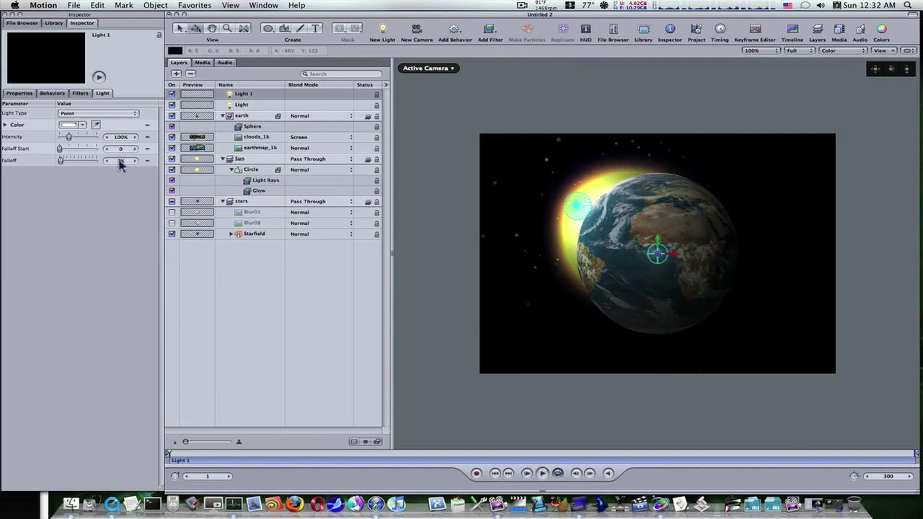
pyautogui.moveTo(120, 165)
pyautogui.mouseDown()
pyautogui.moveTo(132, 162)
pyautogui.moveTo(110, 162)
pyautogui.mouseUp()
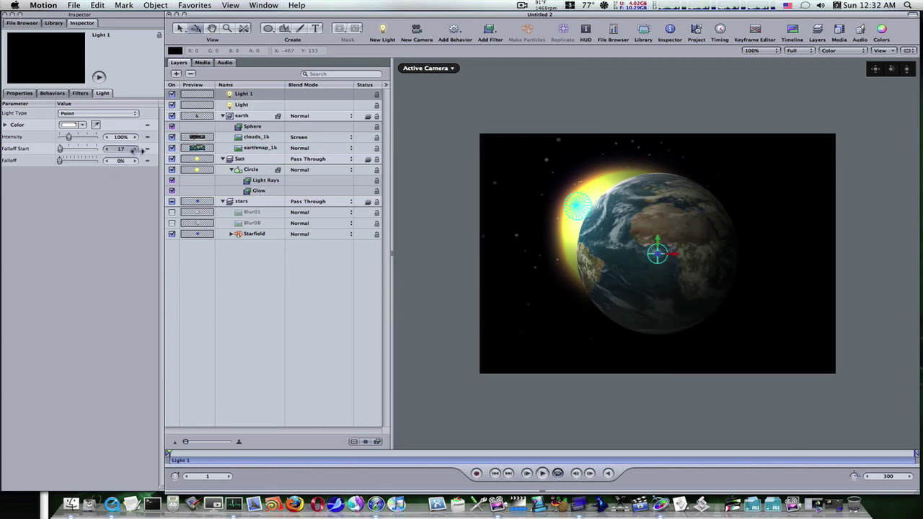
pyautogui.moveTo(146, 151); pyautogui.dragTo(198, 148)
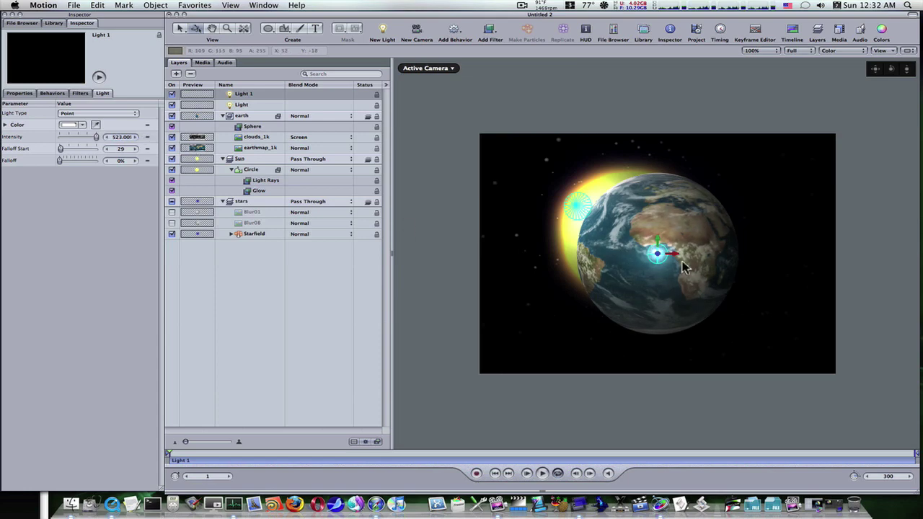
pyautogui.moveTo(656, 248); pyautogui.dragTo(677, 267)
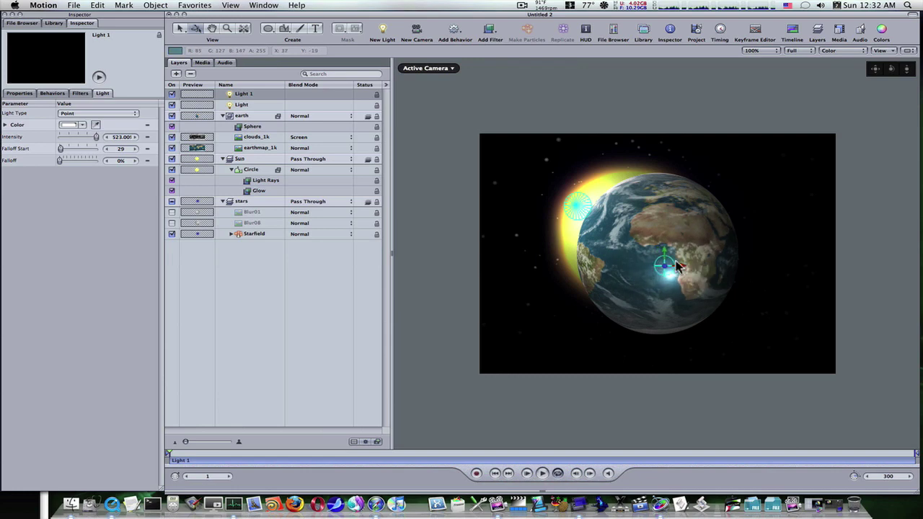
# Step: Shift the clouds_1k layer slightly and move Light 1 up over northern Africa
pyautogui.click(665, 261)
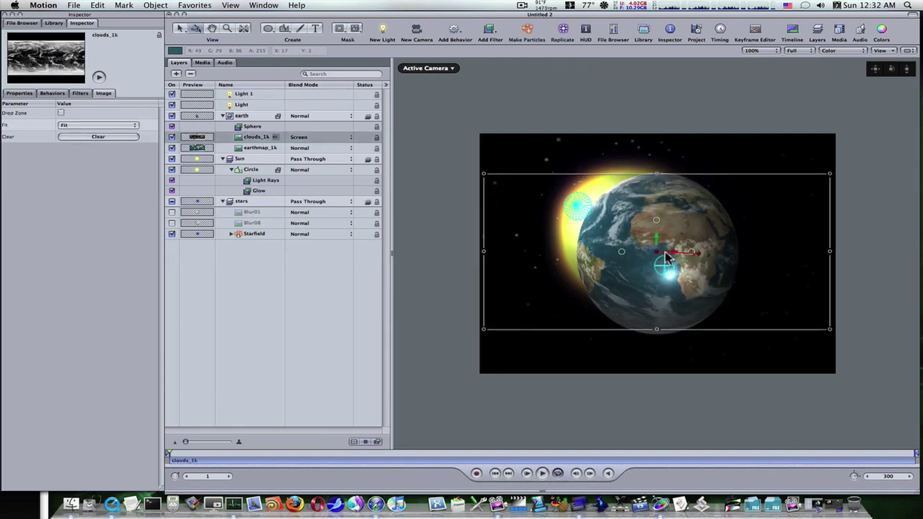
pyautogui.moveTo(667, 258); pyautogui.dragTo(683, 264)
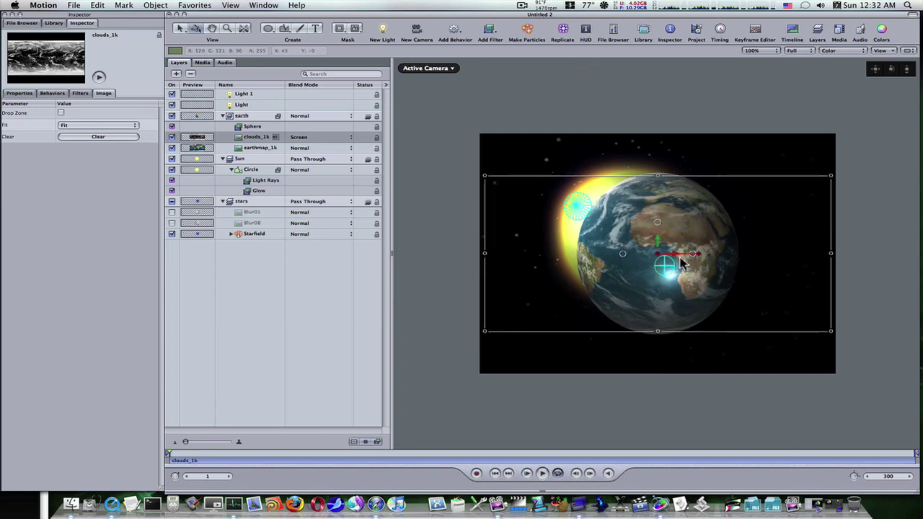
pyautogui.click(241, 98)
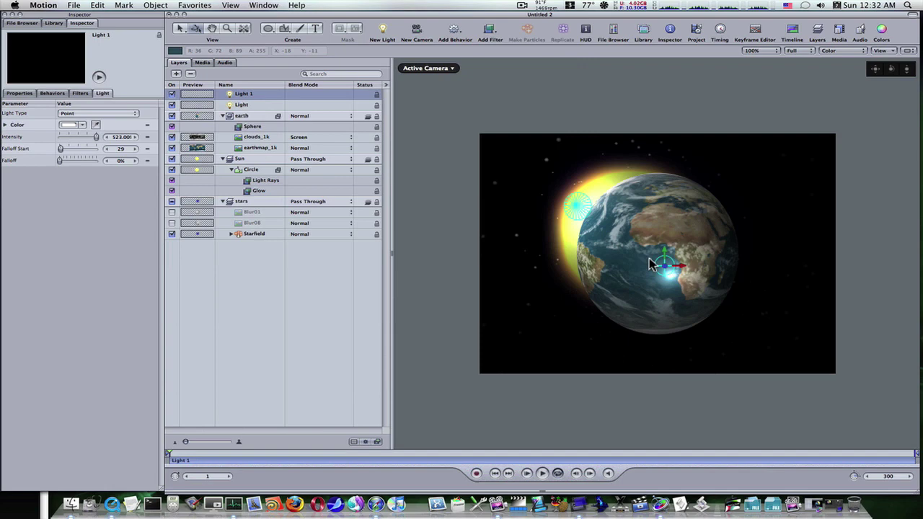
pyautogui.moveTo(671, 253); pyautogui.dragTo(680, 207)
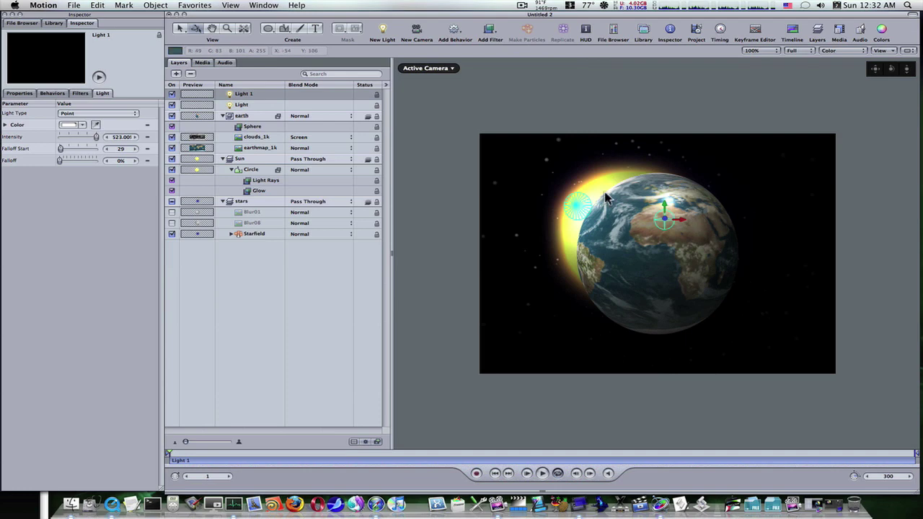
# Step: Add a third light, Light 2, beside the sun as a spotlight with a 25° cone angle
pyautogui.click(383, 32)
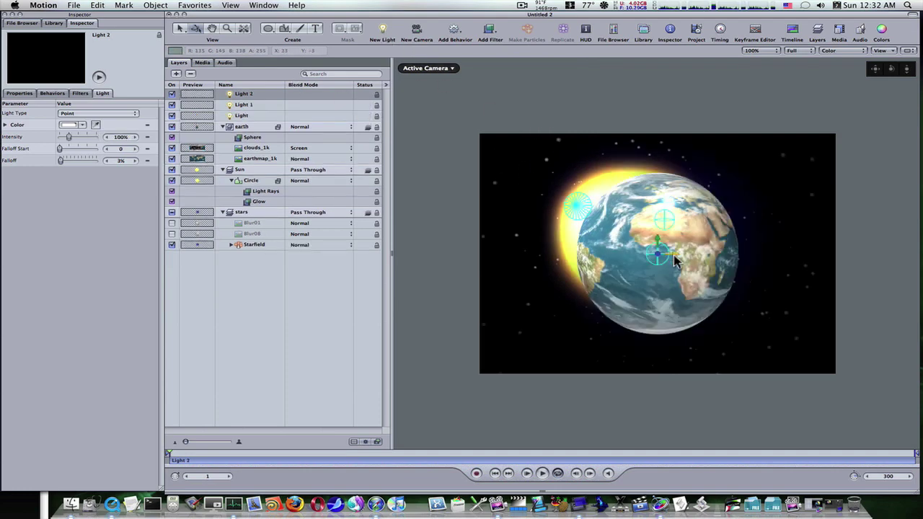
pyautogui.moveTo(672, 258); pyautogui.dragTo(593, 216)
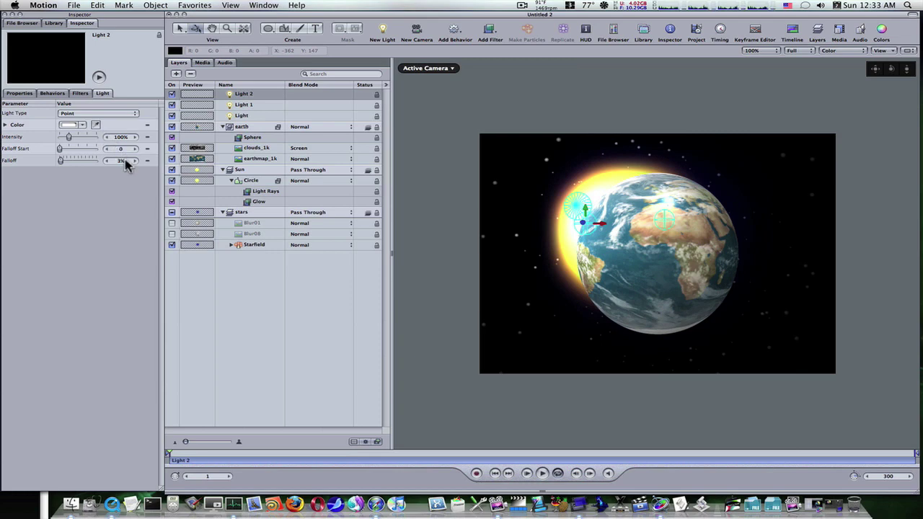
pyautogui.click(218, 104)
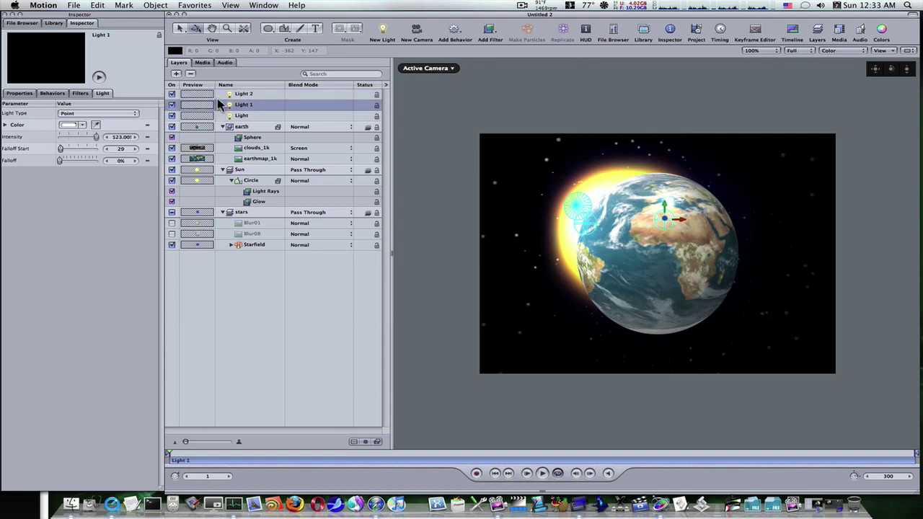
pyautogui.click(216, 95)
pyautogui.click(137, 113)
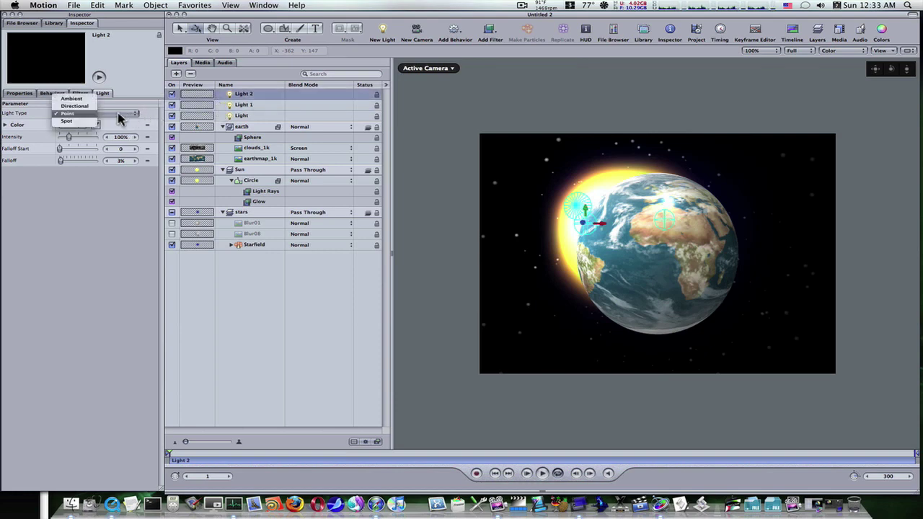
pyautogui.click(69, 121)
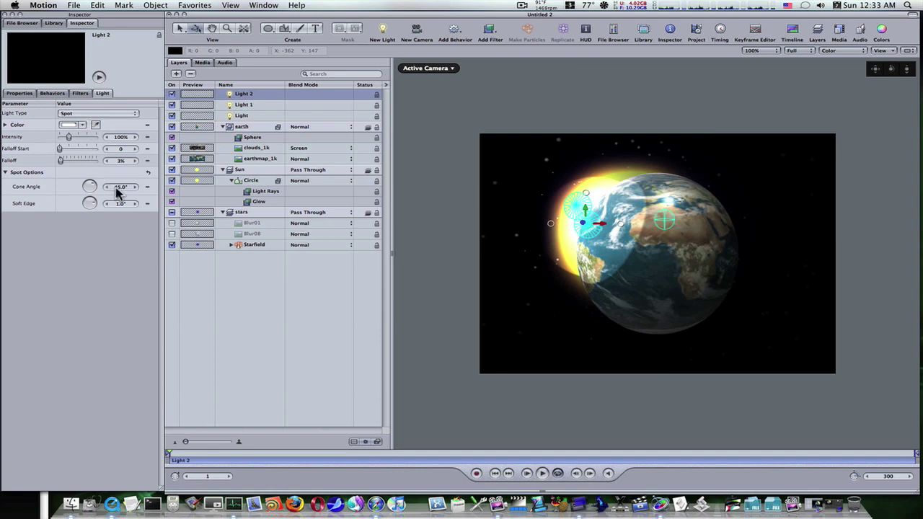
pyautogui.moveTo(118, 188); pyautogui.dragTo(112, 188)
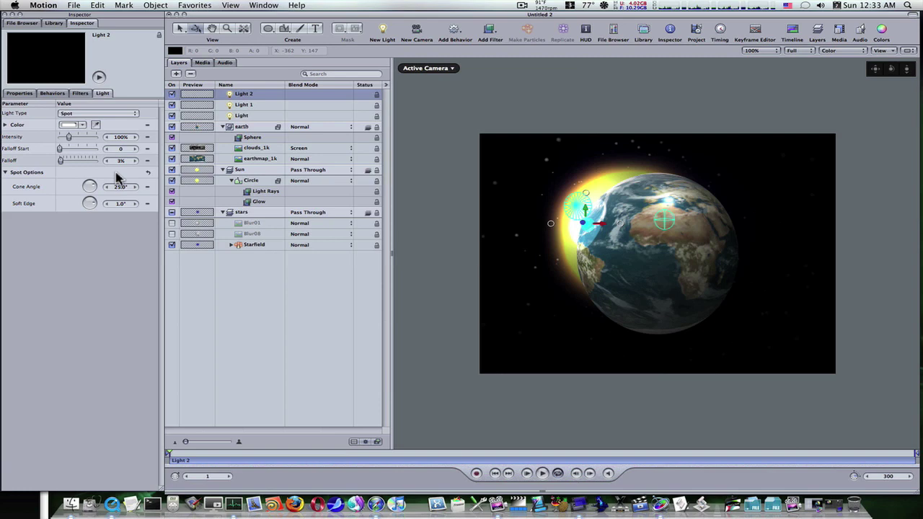
# Step: Tint Light 2 golden yellow at 195% intensity with an 11° cone and 10° soft edge
pyautogui.click(70, 125)
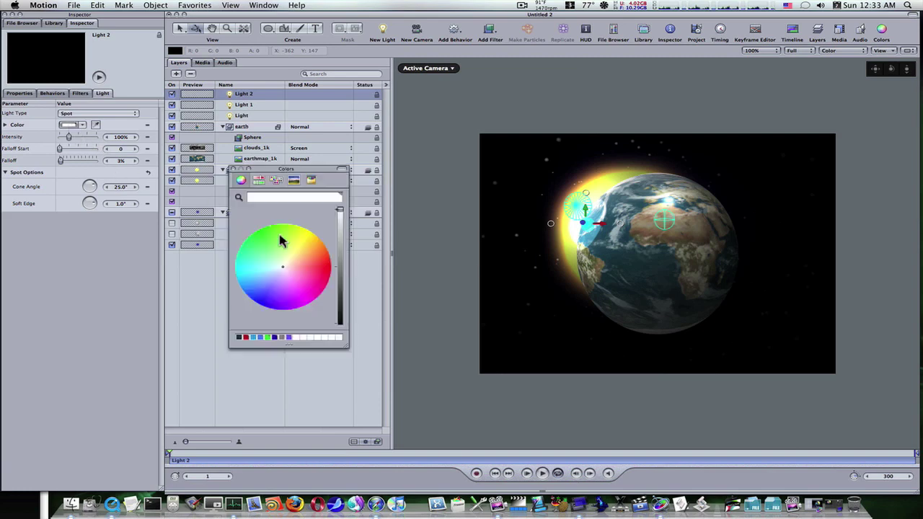
pyautogui.click(312, 239)
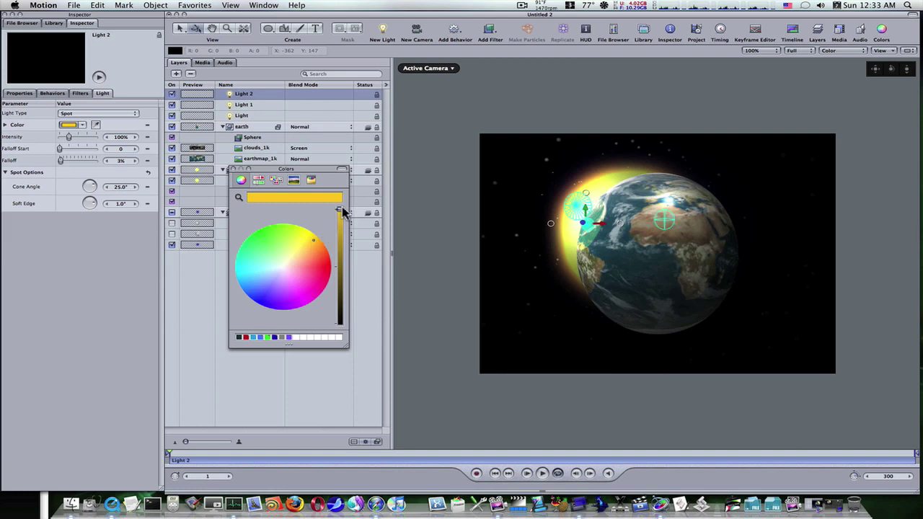
pyautogui.moveTo(340, 211); pyautogui.dragTo(340, 217)
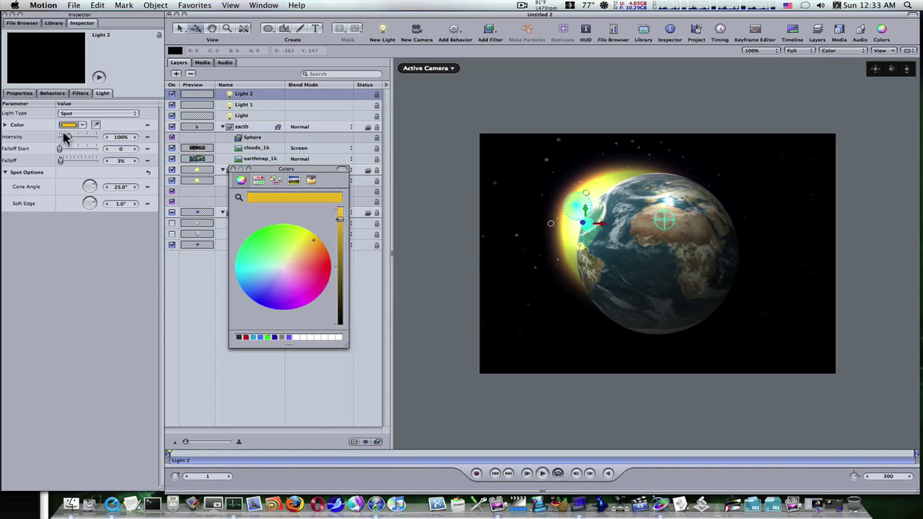
pyautogui.moveTo(69, 137); pyautogui.dragTo(77, 139)
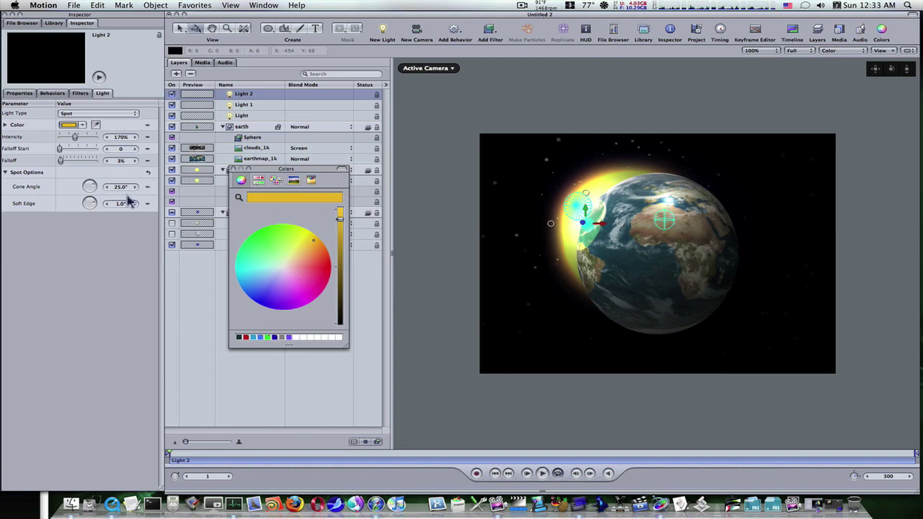
pyautogui.moveTo(120, 204)
pyautogui.mouseDown()
pyautogui.moveTo(126, 189)
pyautogui.moveTo(115, 193)
pyautogui.mouseUp()
pyautogui.moveTo(114, 137); pyautogui.dragTo(115, 137)
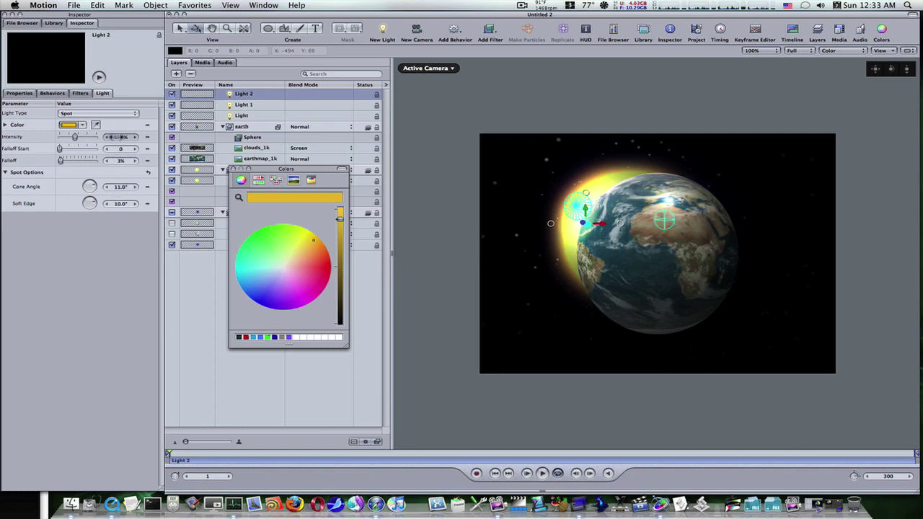
pyautogui.click(134, 137)
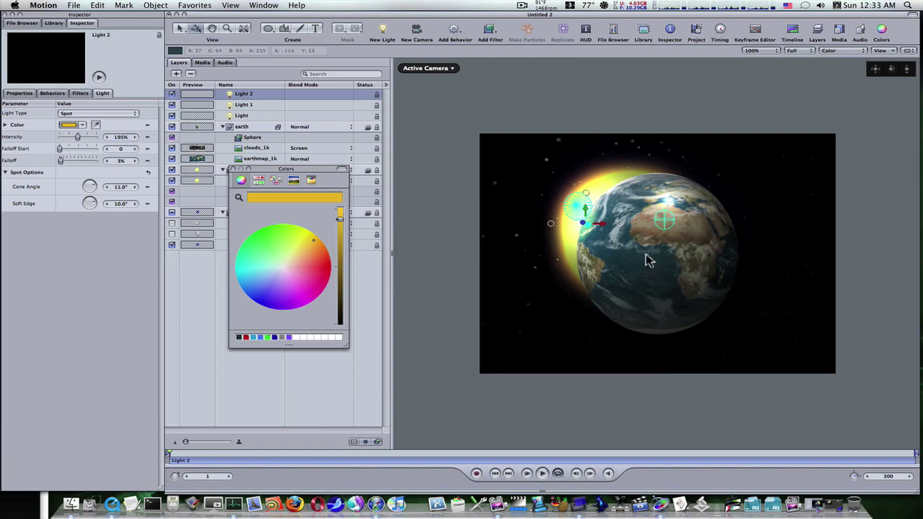
pyautogui.moveTo(600, 225)
pyautogui.mouseDown()
pyautogui.moveTo(614, 231)
pyautogui.moveTo(604, 209)
pyautogui.mouseUp()
# Step: Change Light 2 to a point light with 100% falloff and falloff start 97
pyautogui.click(101, 114)
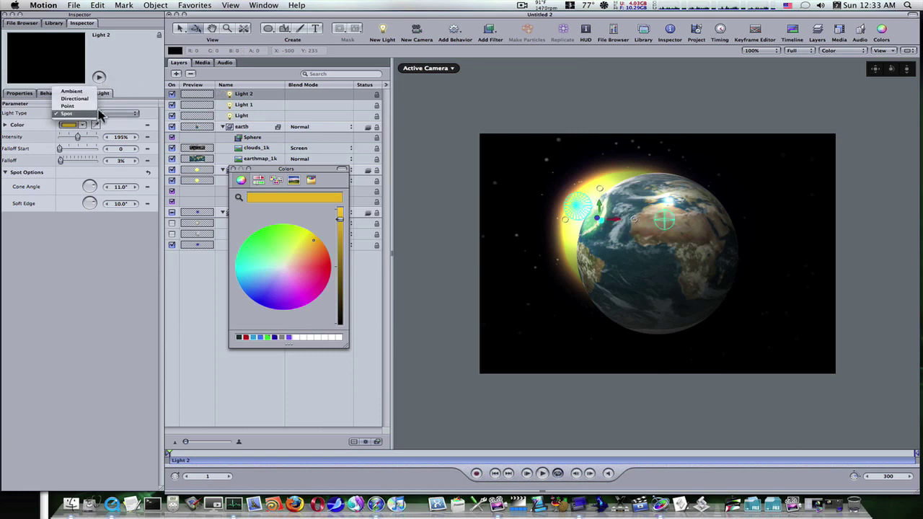
pyautogui.click(89, 106)
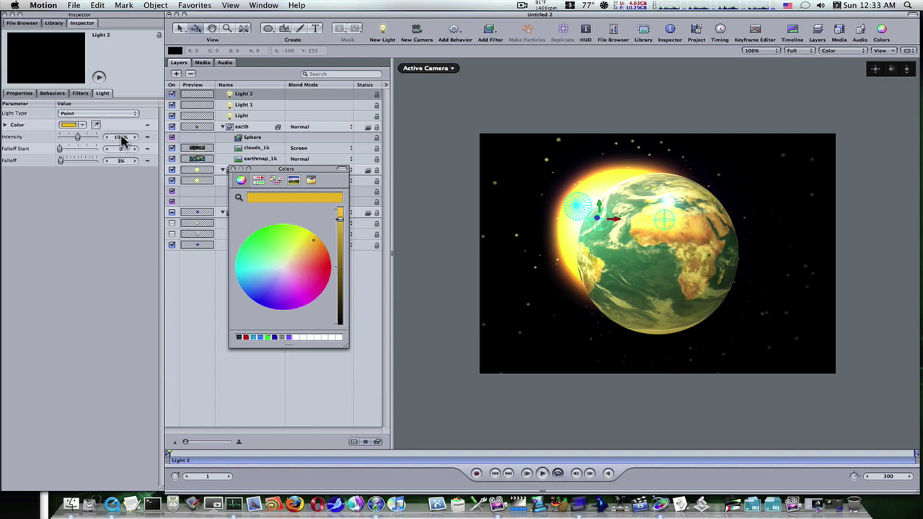
pyautogui.moveTo(123, 141); pyautogui.dragTo(196, 166)
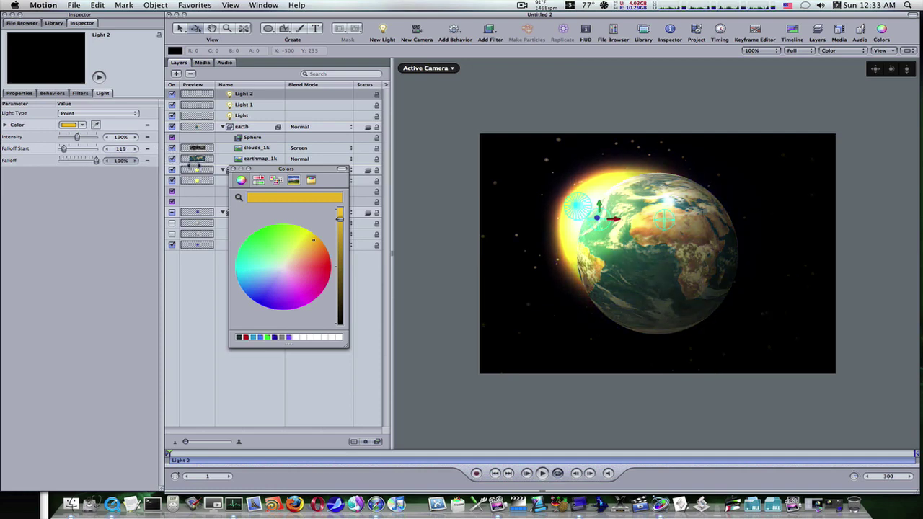
pyautogui.moveTo(120, 149); pyautogui.dragTo(114, 148)
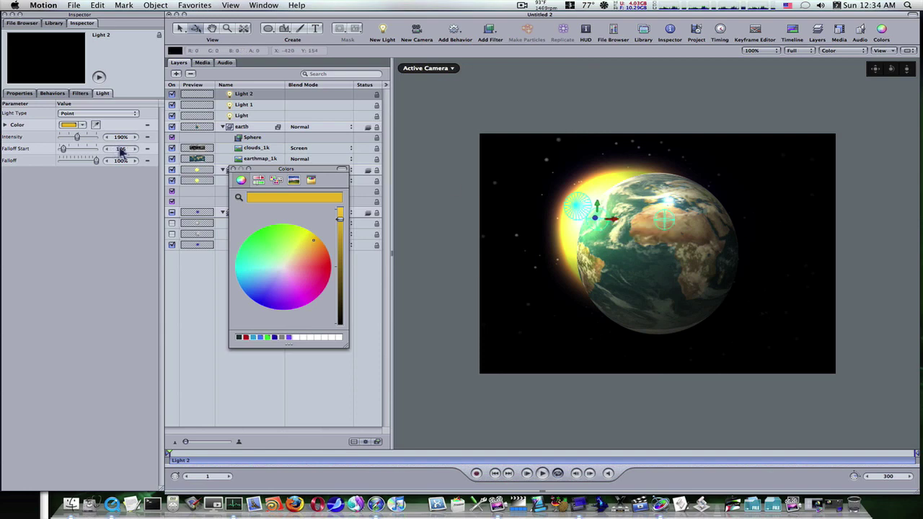
pyautogui.moveTo(121, 150); pyautogui.dragTo(114, 149)
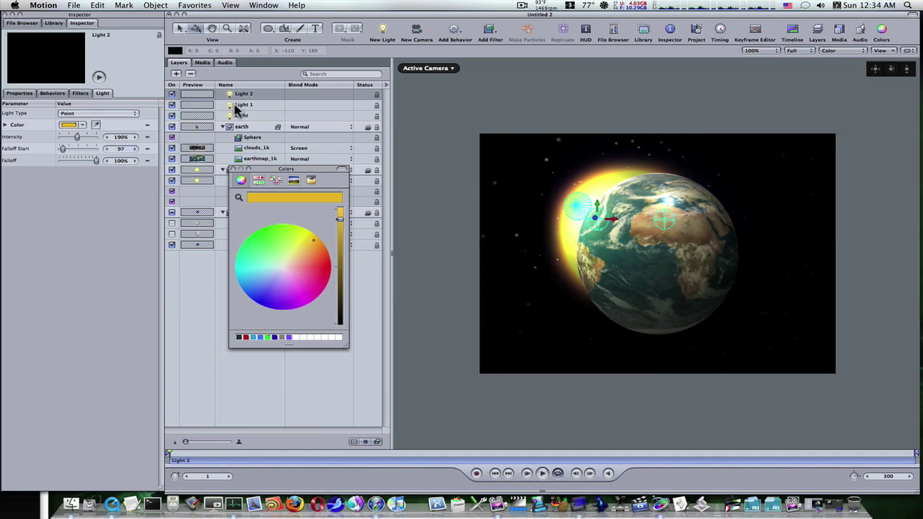
# Step: Brighten the spot Light to 224% intensity and move it slightly left toward the sun
pyautogui.click(236, 106)
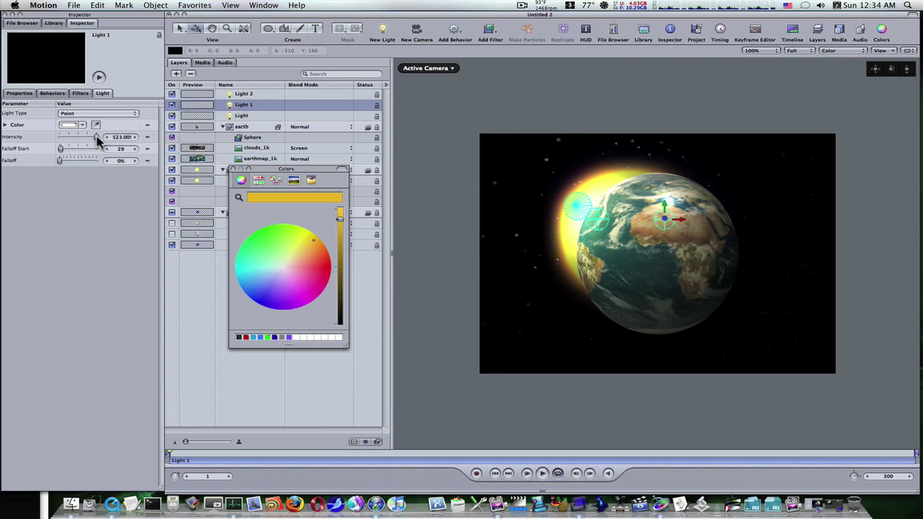
pyautogui.click(218, 94)
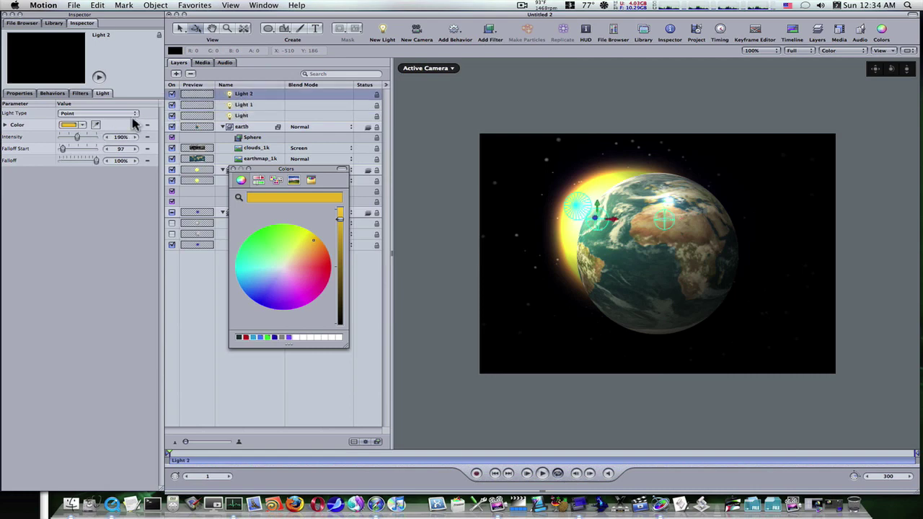
pyautogui.click(207, 106)
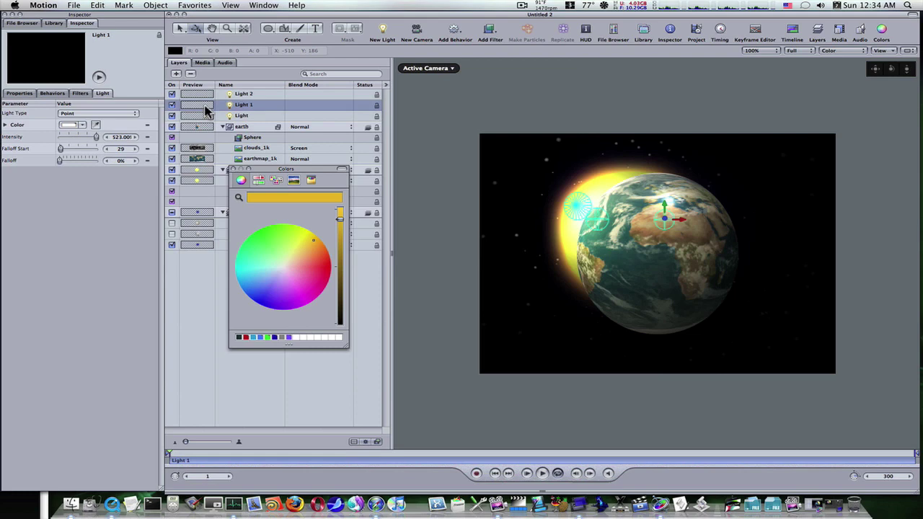
pyautogui.click(207, 116)
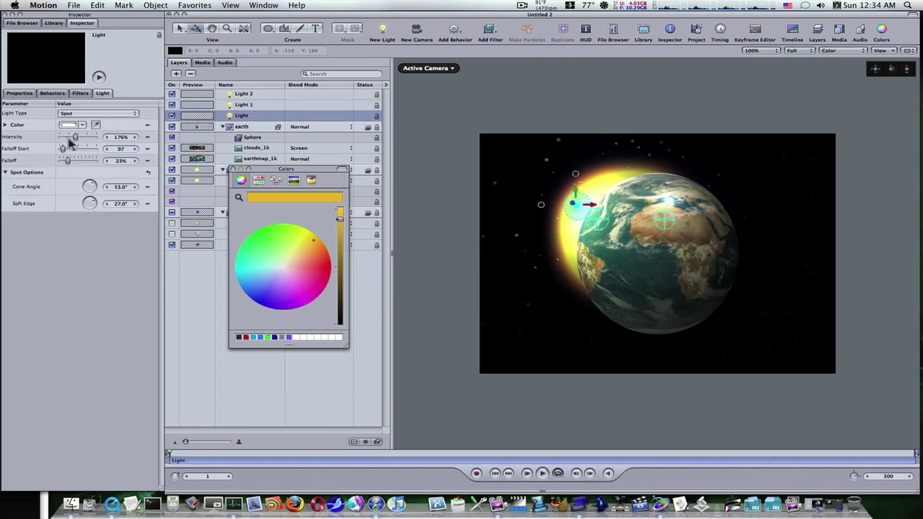
pyautogui.moveTo(76, 140); pyautogui.dragTo(82, 139)
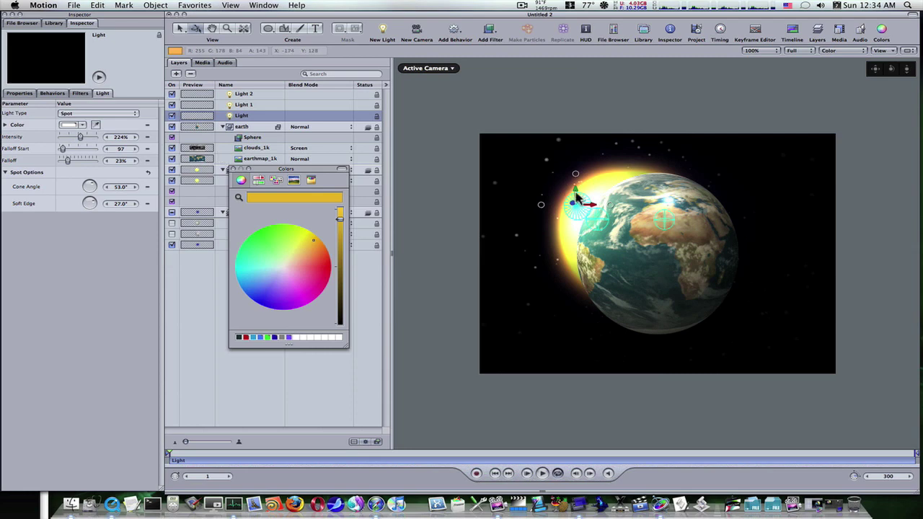
pyautogui.moveTo(577, 199); pyautogui.dragTo(590, 210)
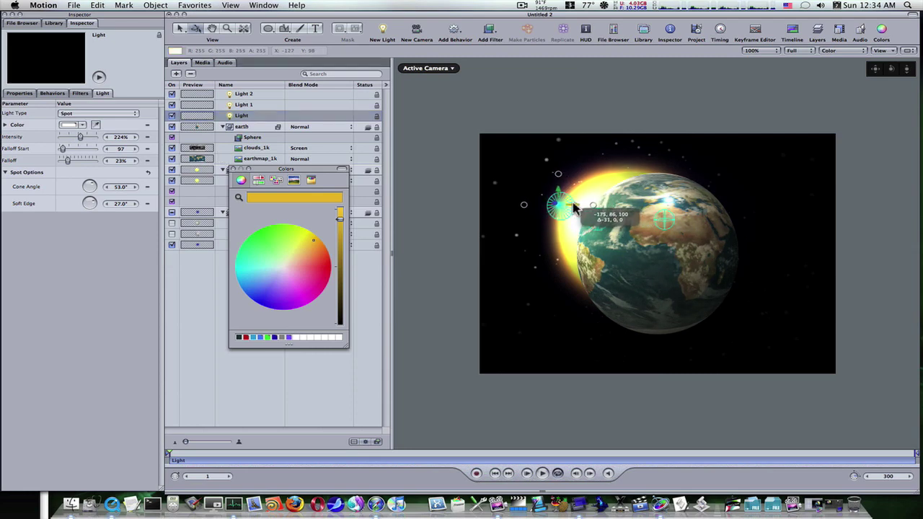
pyautogui.moveTo(575, 209)
pyautogui.mouseDown()
pyautogui.moveTo(558, 208)
pyautogui.moveTo(579, 206)
pyautogui.mouseUp()
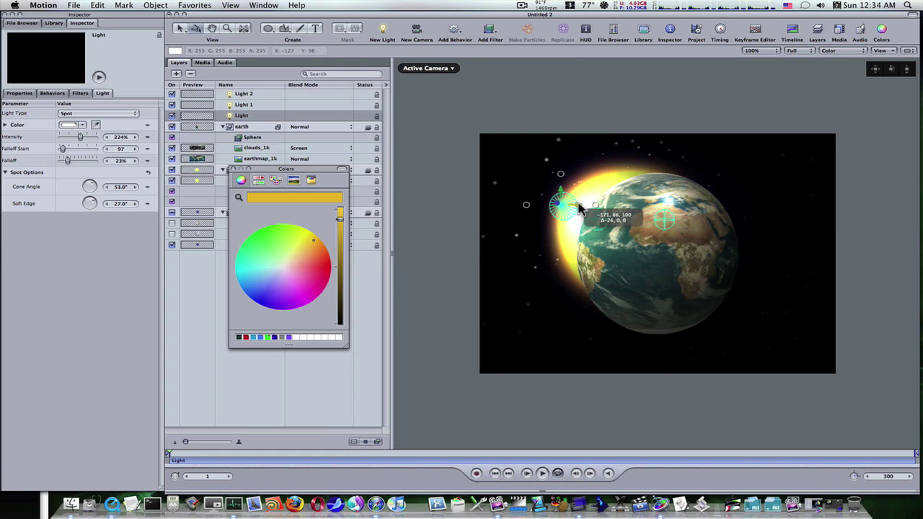
pyautogui.moveTo(579, 209); pyautogui.dragTo(579, 208)
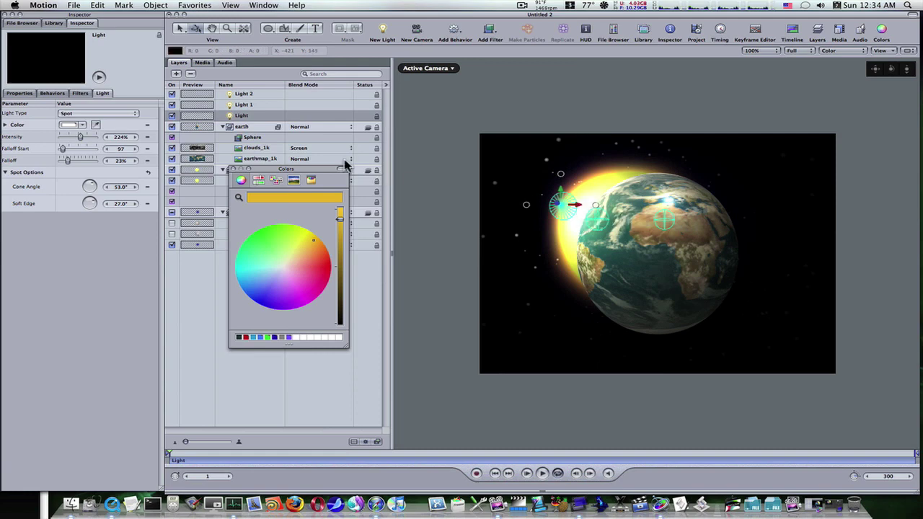
# Step: Close the Colors window and scale the Starfield's Blur08 particle cell to about 536.88
pyautogui.click(233, 169)
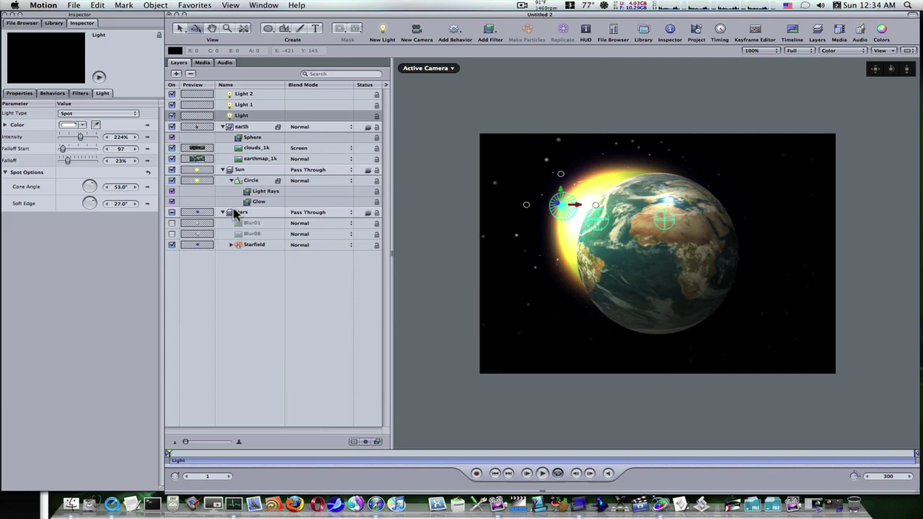
pyautogui.click(247, 246)
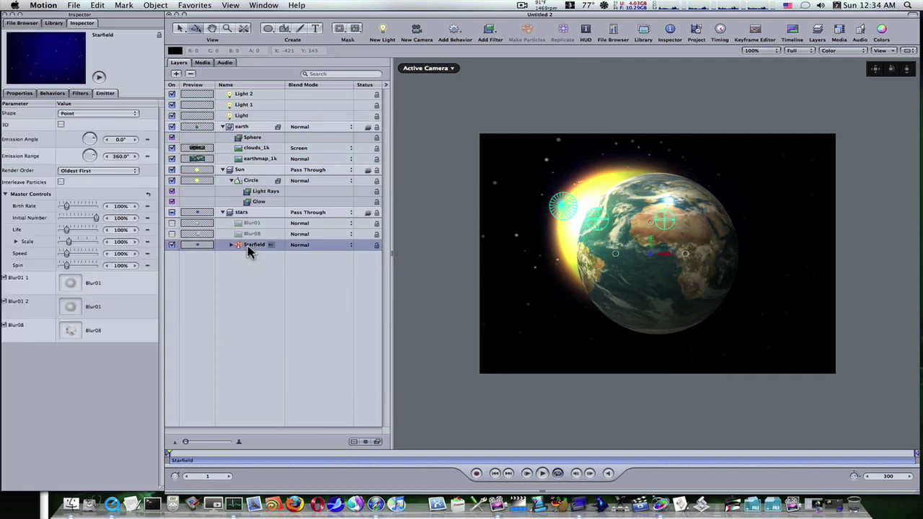
pyautogui.click(231, 245)
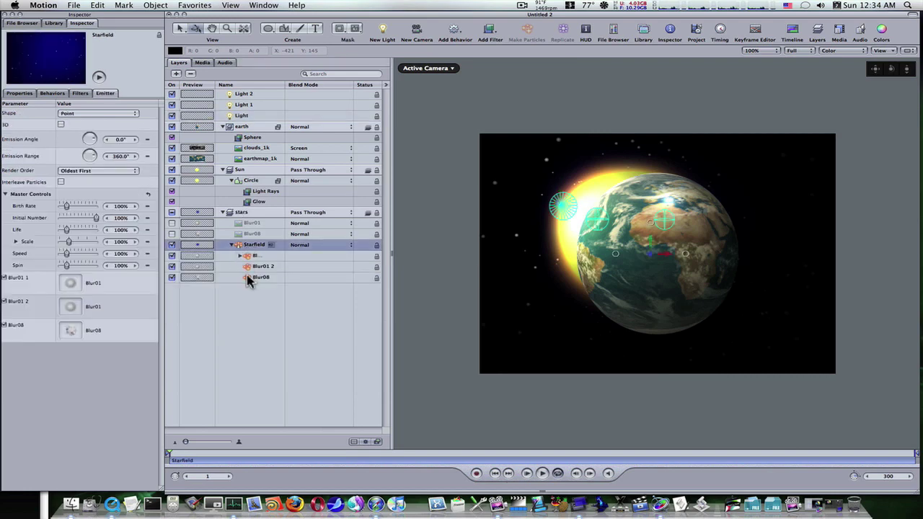
pyautogui.click(247, 280)
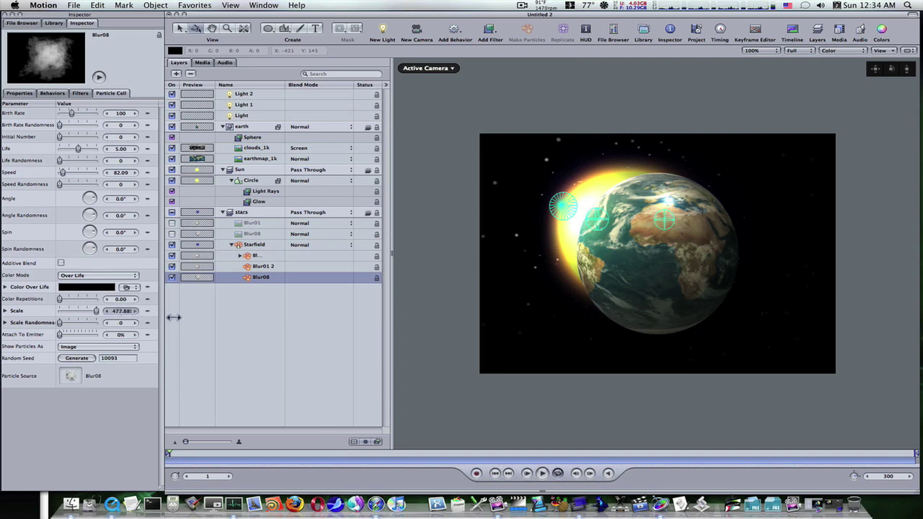
pyautogui.moveTo(173, 318)
pyautogui.mouseDown()
pyautogui.moveTo(190, 324)
pyautogui.moveTo(175, 320)
pyautogui.mouseUp()
pyautogui.moveTo(119, 318); pyautogui.dragTo(136, 312)
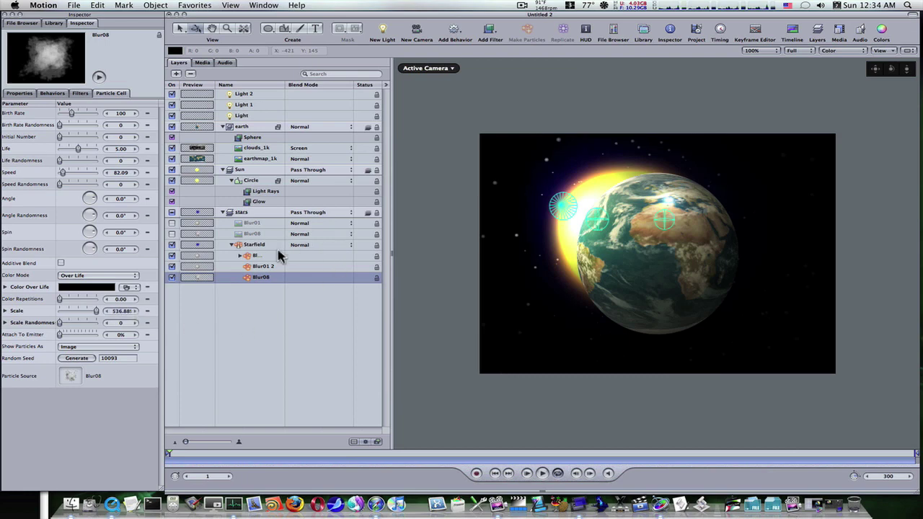
pyautogui.click(240, 246)
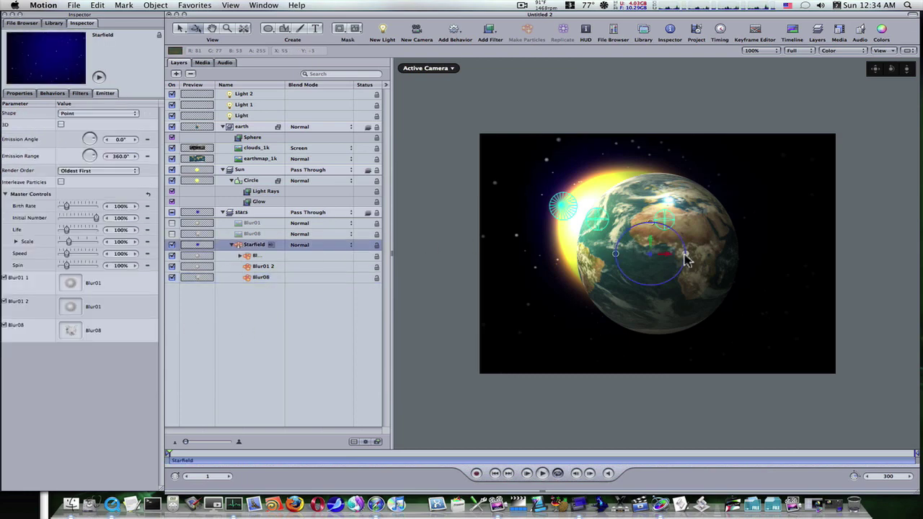
# Step: Shift the Starfield emitter right to about 111, 0, -20 behind the earth
pyautogui.moveTo(670, 255); pyautogui.dragTo(719, 255)
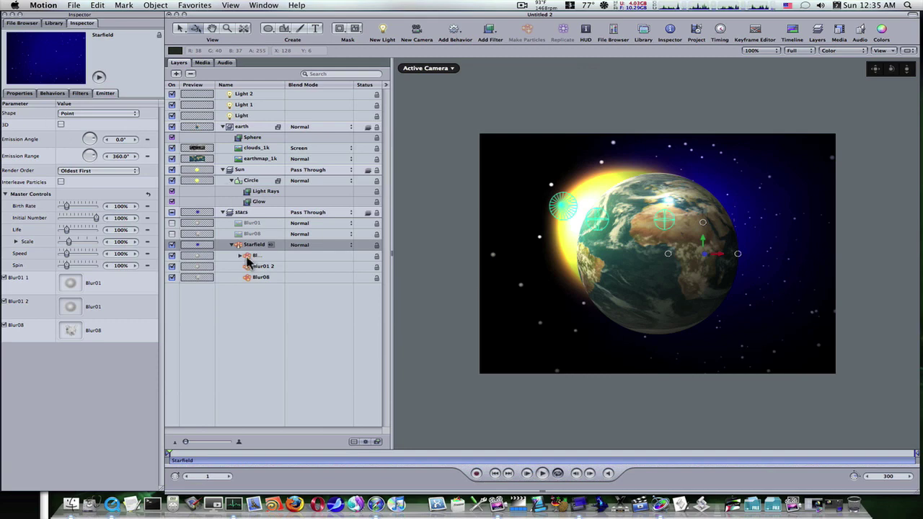
# Step: Scale the Starfield emitter down to 92% in its Properties settings
pyautogui.click(29, 95)
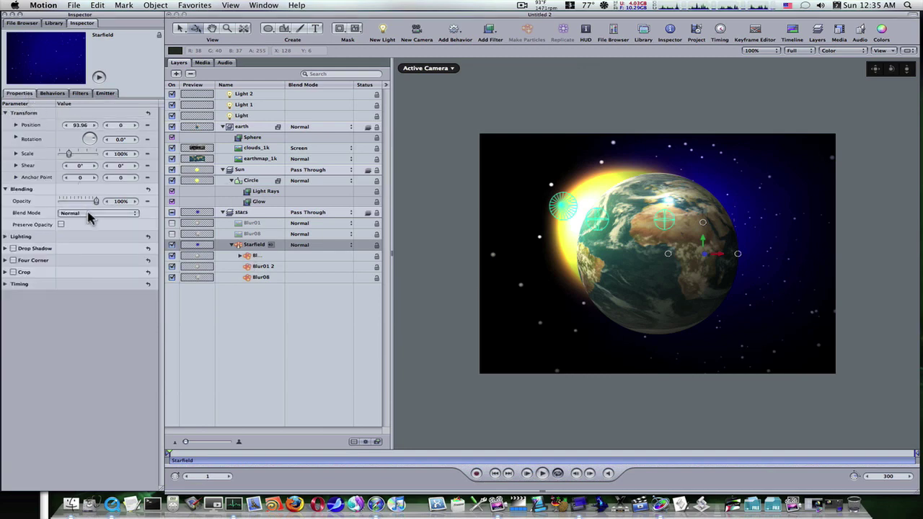
pyautogui.click(120, 154)
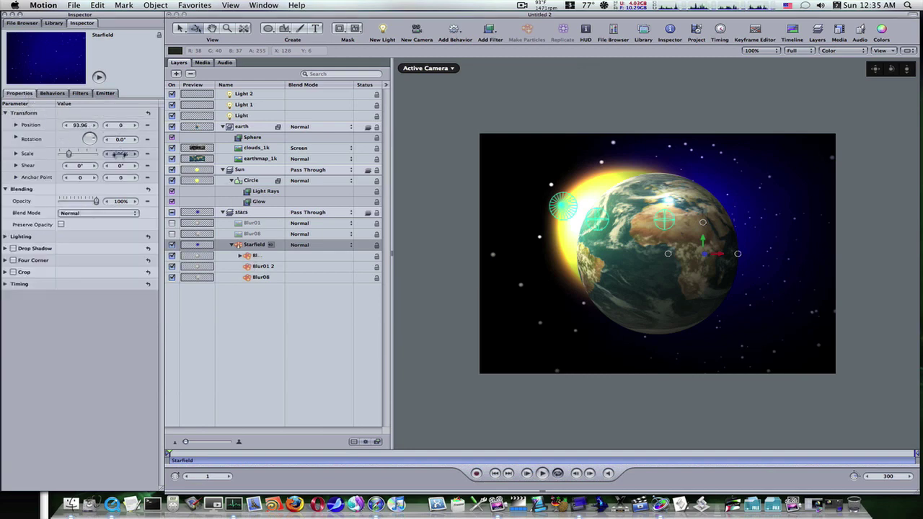
pyautogui.moveTo(120, 154); pyautogui.dragTo(442, 257)
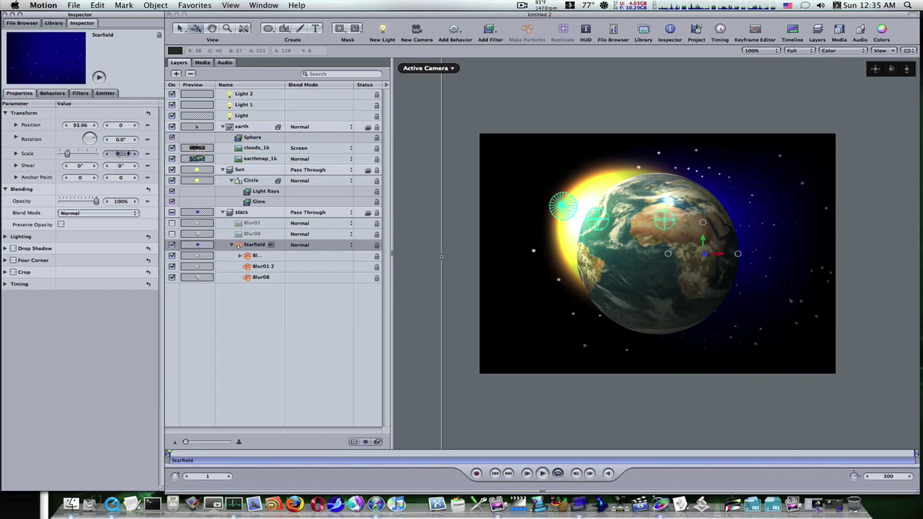
pyautogui.moveTo(106, 158); pyautogui.dragTo(399, 257)
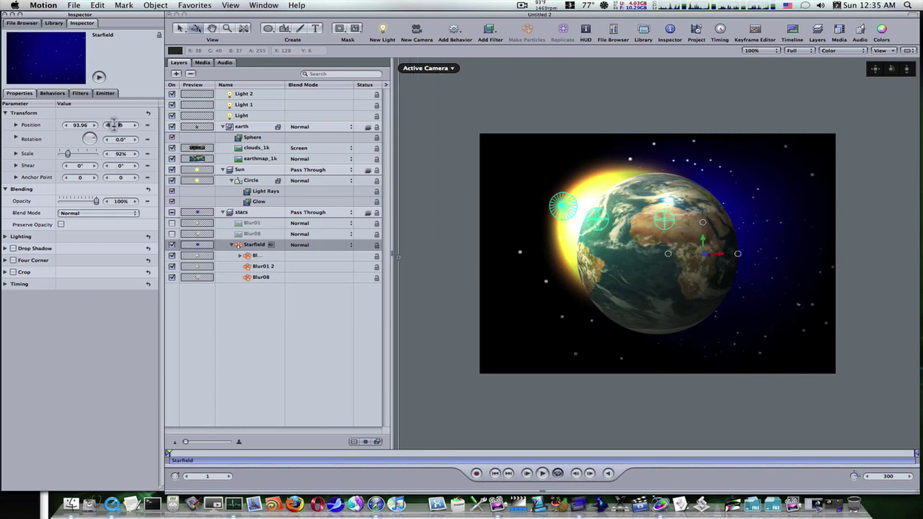
pyautogui.click(105, 94)
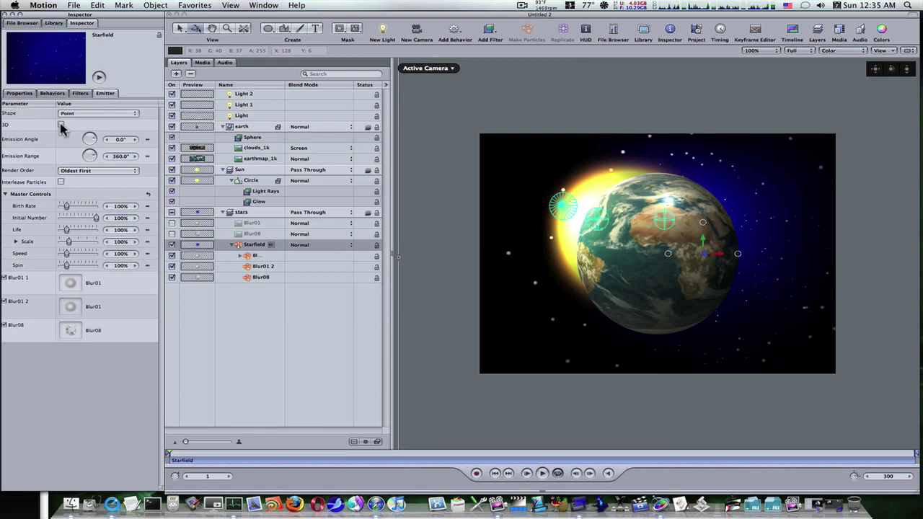
# Step: Turn on 3D for the Starfield emitter and reduce the Blur08 particle scale to about 423.88
pyautogui.click(61, 125)
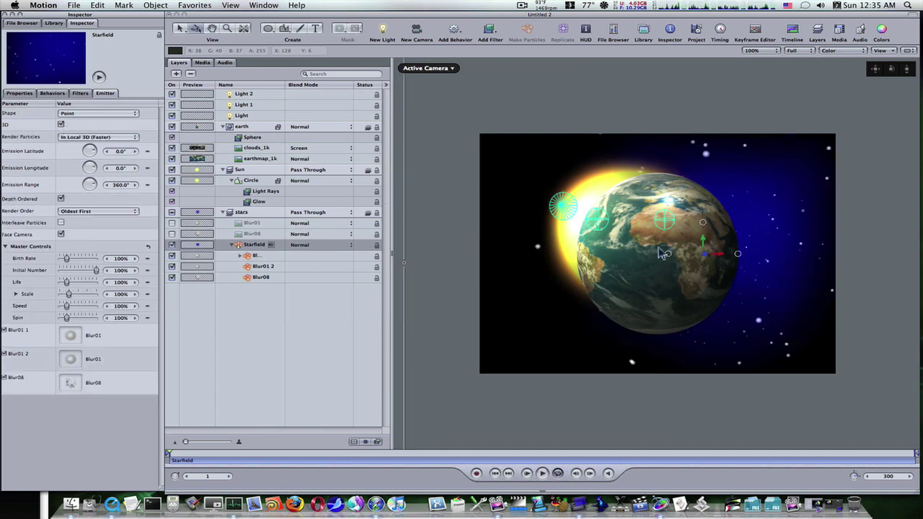
pyautogui.click(247, 279)
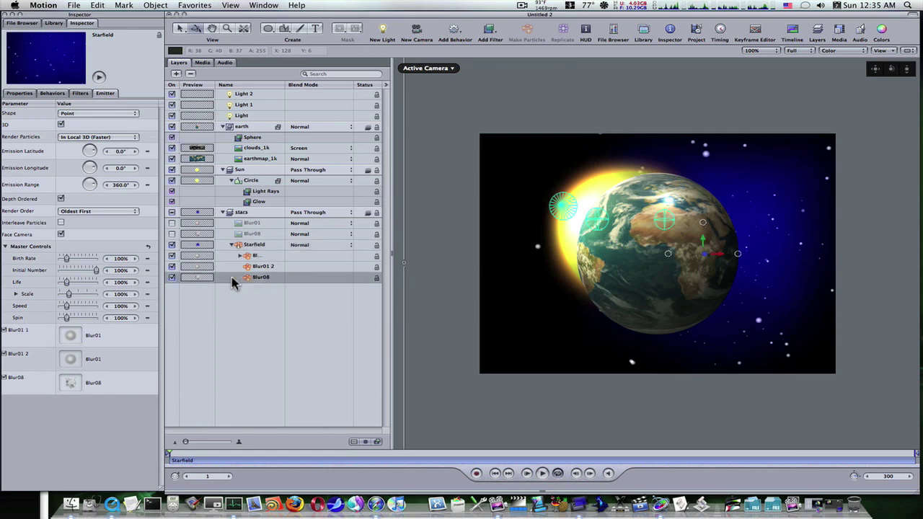
pyautogui.click(121, 311)
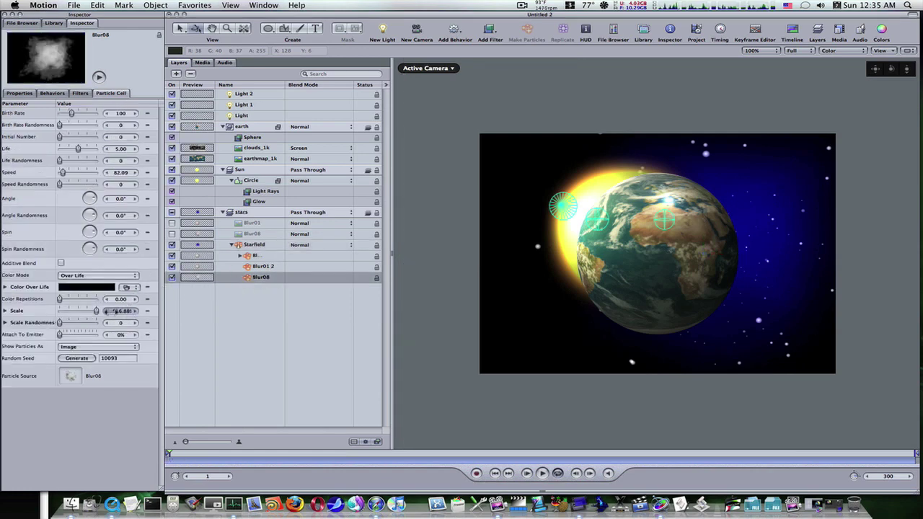
pyautogui.moveTo(110, 311); pyautogui.dragTo(107, 311)
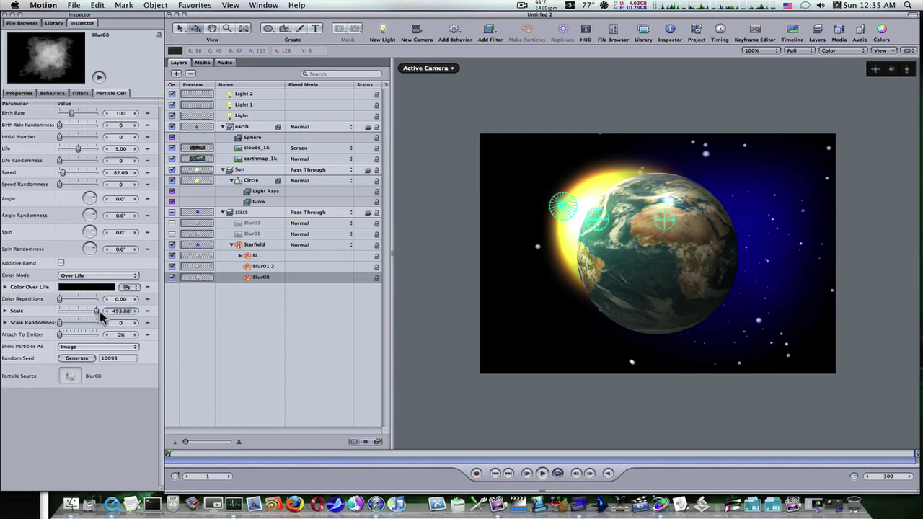
pyautogui.moveTo(99, 311); pyautogui.dragTo(81, 312)
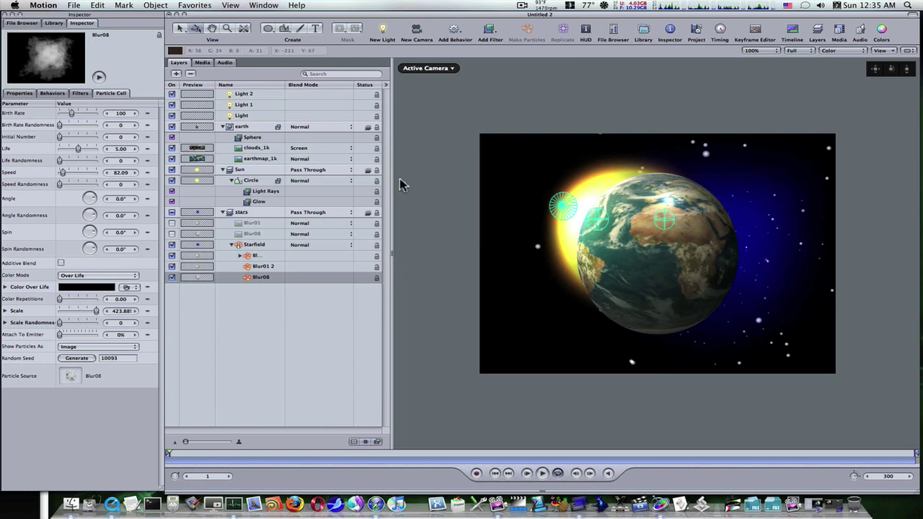
# Step: Shift the Starfield emitter left to about 12, 0, -20 and preview the stars to frame 79
pyautogui.click(241, 246)
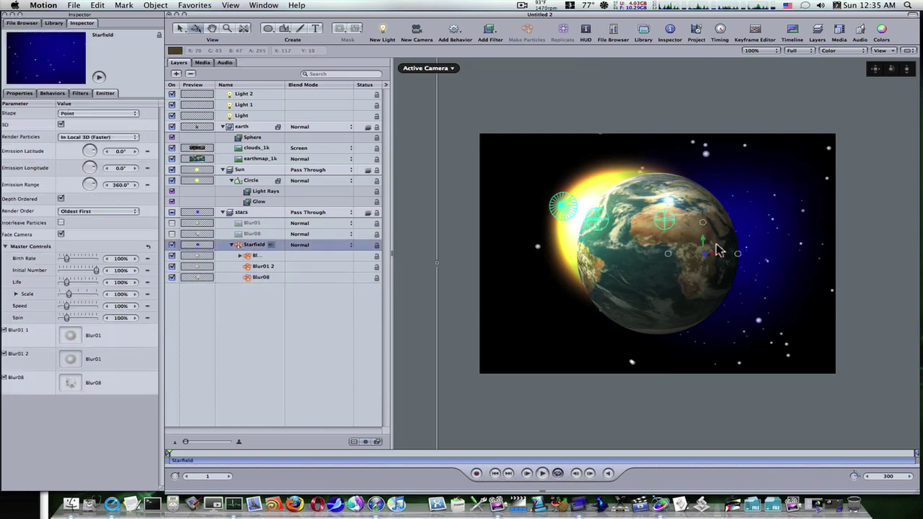
pyautogui.moveTo(721, 256); pyautogui.dragTo(678, 257)
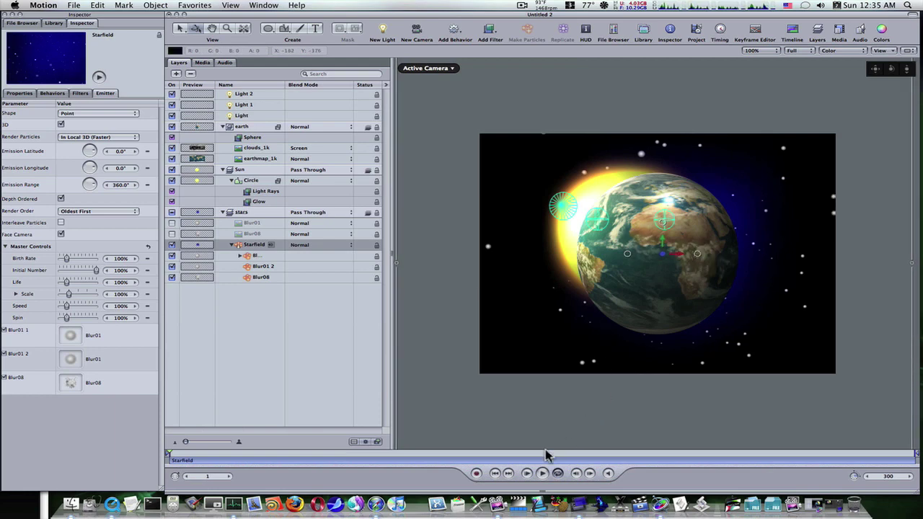
pyautogui.click(542, 474)
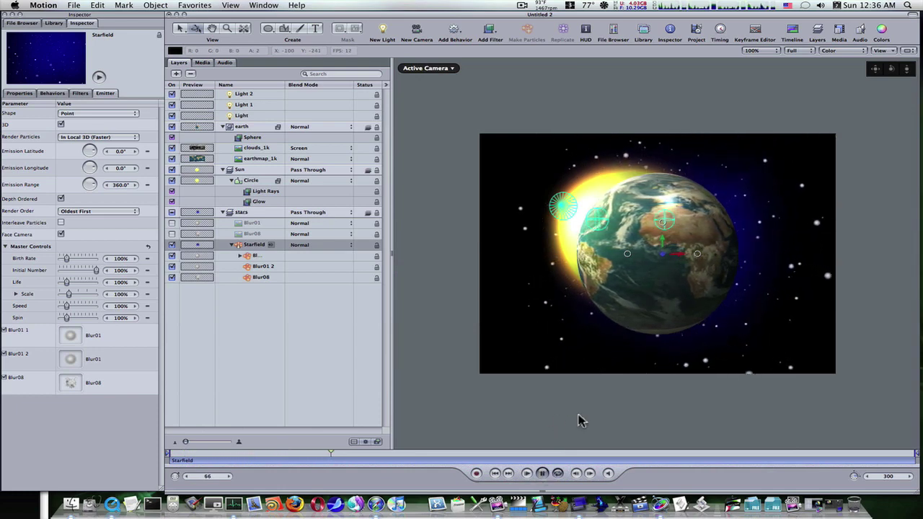
pyautogui.click(543, 474)
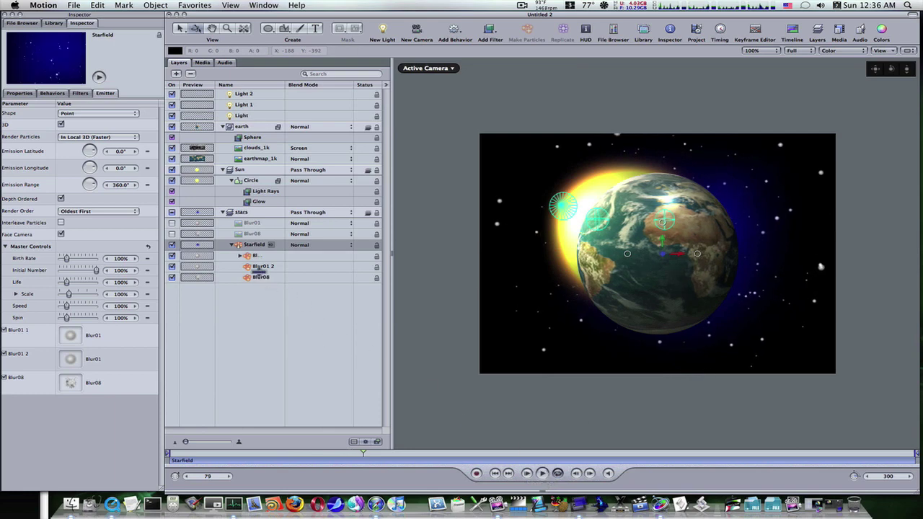
# Step: Select the Blur01 2 particle cell and scrub its Scale to -15.54
pyautogui.click(246, 256)
pyautogui.click(247, 266)
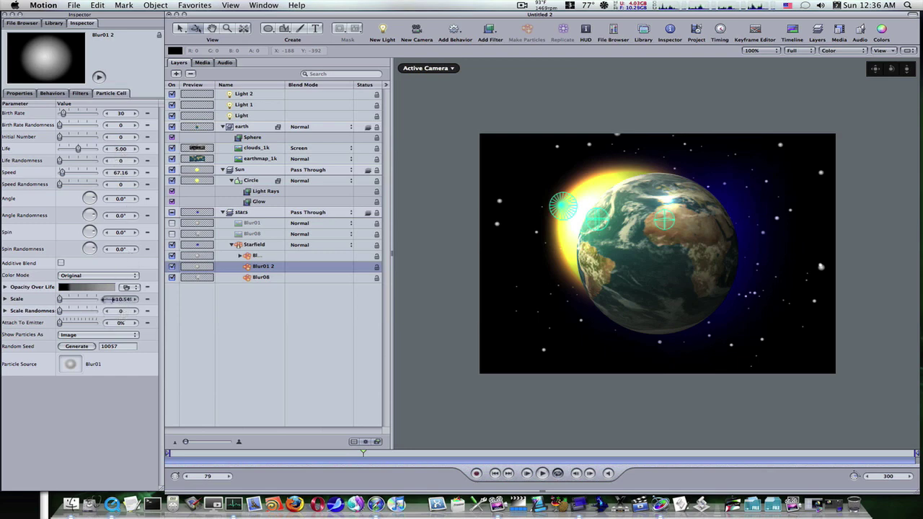
pyautogui.moveTo(112, 299); pyautogui.dragTo(106, 303)
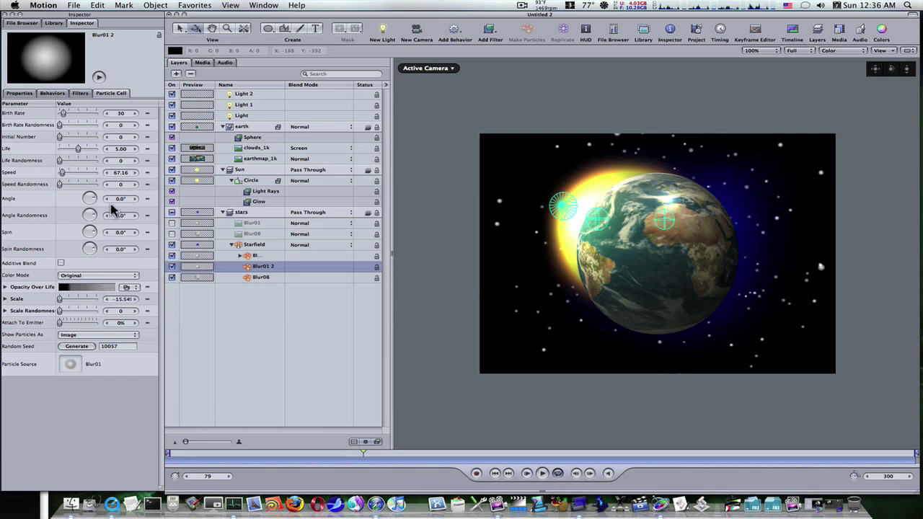
pyautogui.click(21, 93)
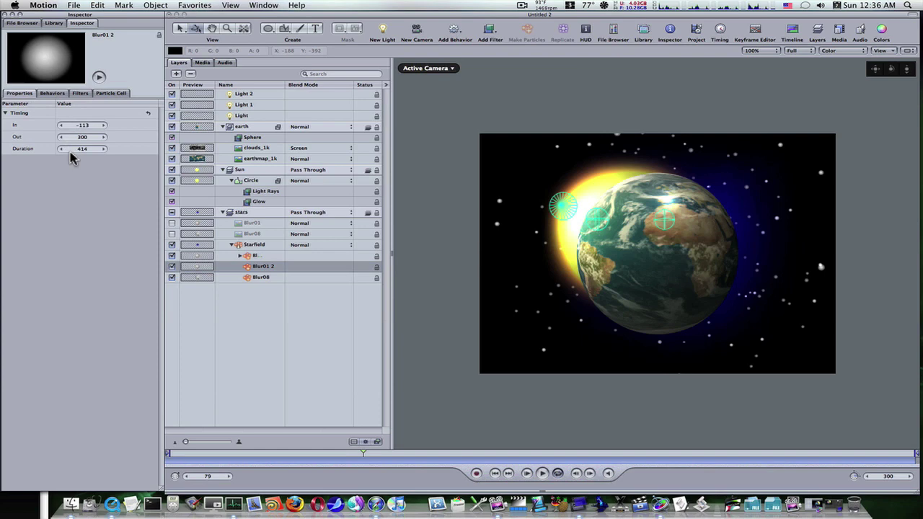
# Step: Select the Starfield emitter and lower its Blending Opacity from 100% to 63%
pyautogui.click(121, 95)
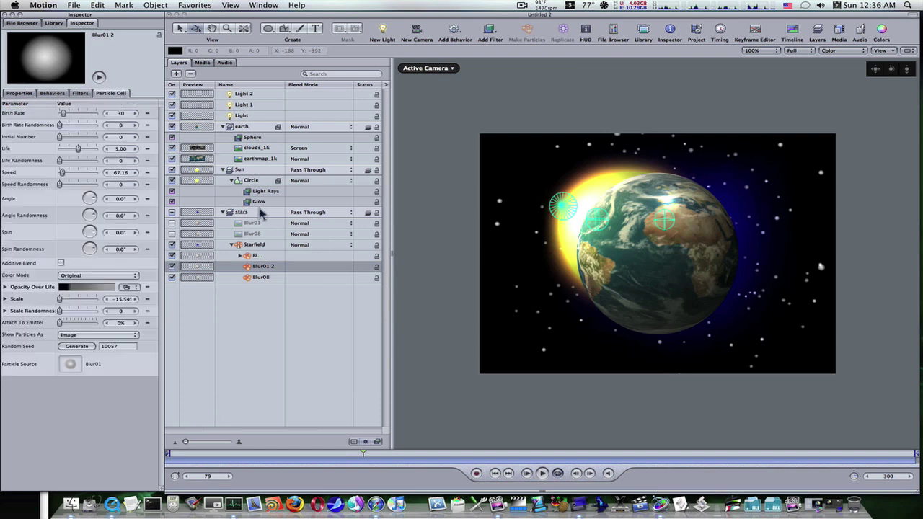
pyautogui.click(220, 246)
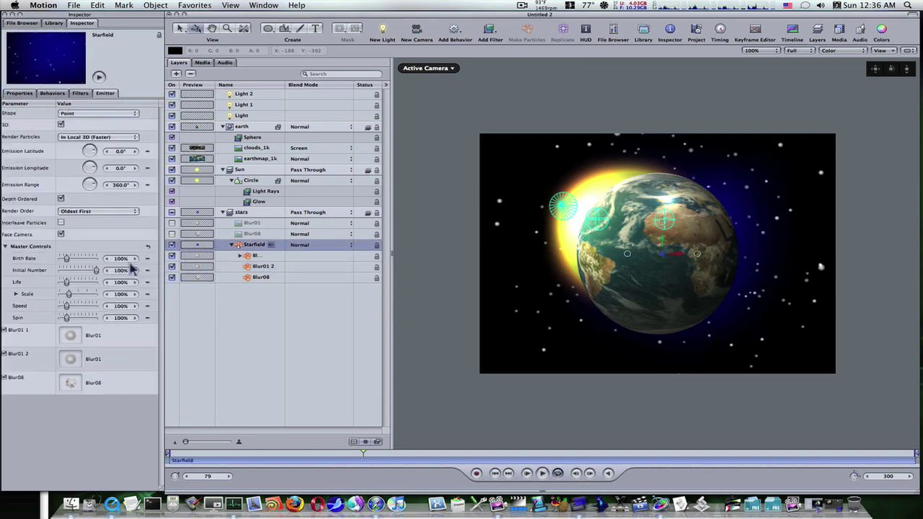
pyautogui.click(29, 94)
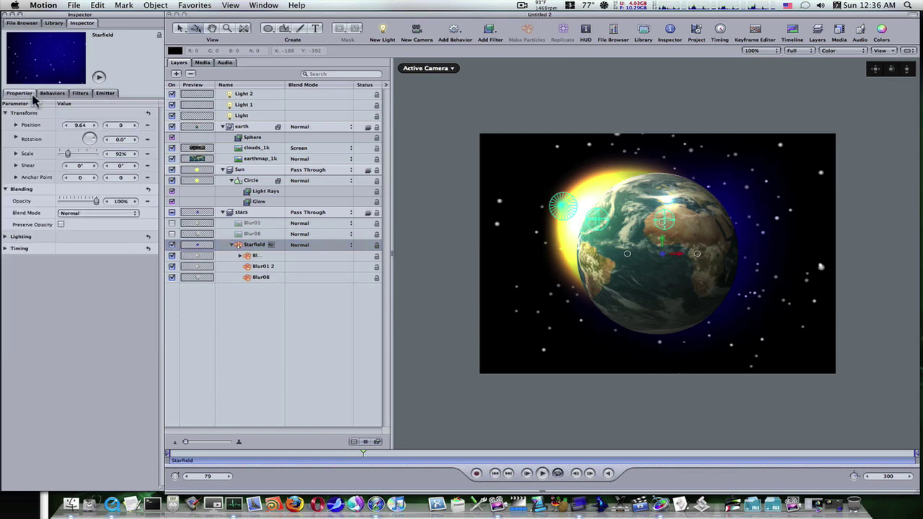
pyautogui.moveTo(96, 207); pyautogui.dragTo(96, 204)
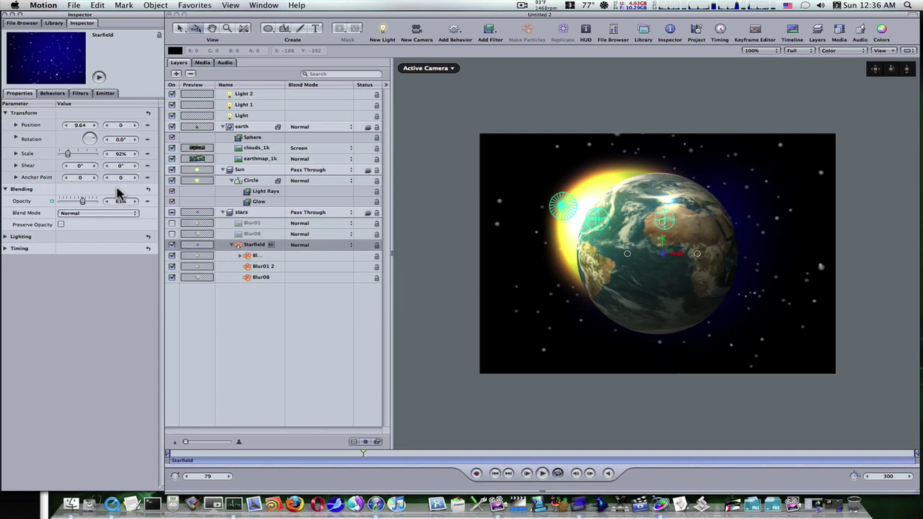
# Step: Raise Blur01 1's particle Scale to 9.34% and set Blur01 2's Scale to -10.54
pyautogui.click(241, 257)
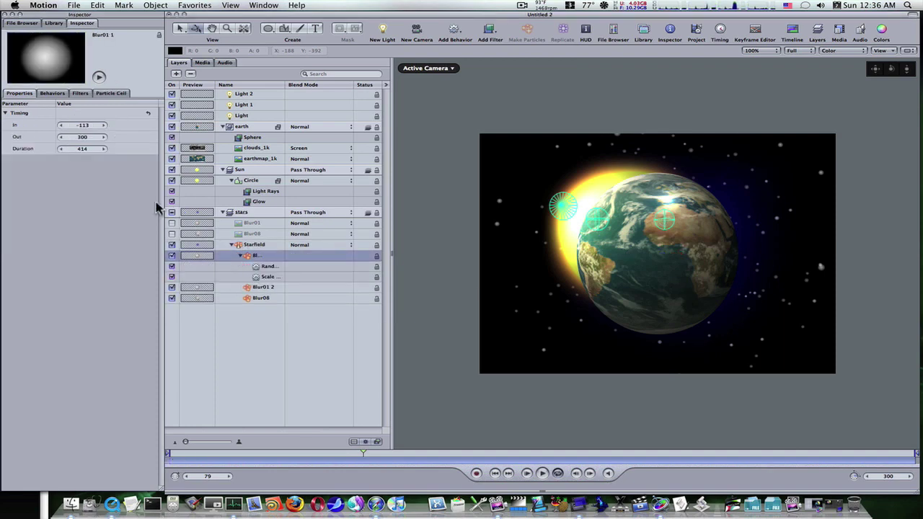
pyautogui.click(111, 93)
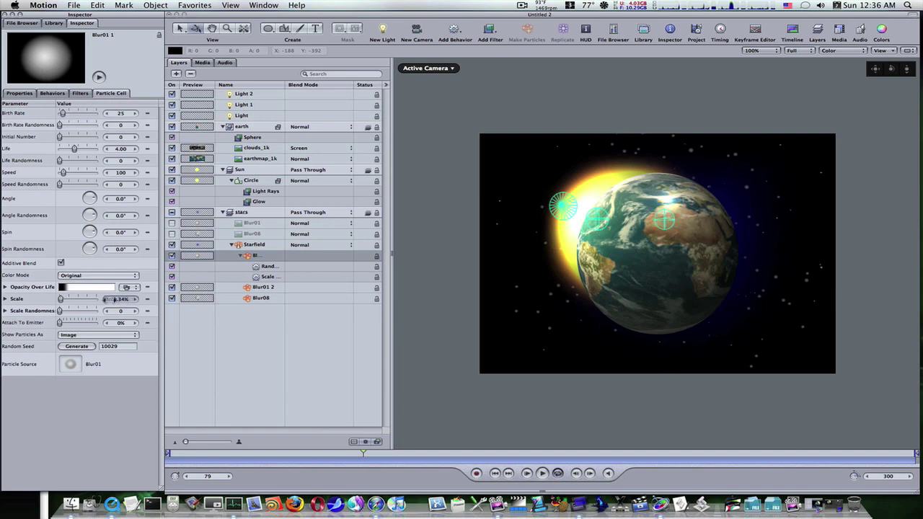
pyautogui.moveTo(110, 299); pyautogui.dragTo(112, 304)
pyautogui.click(216, 290)
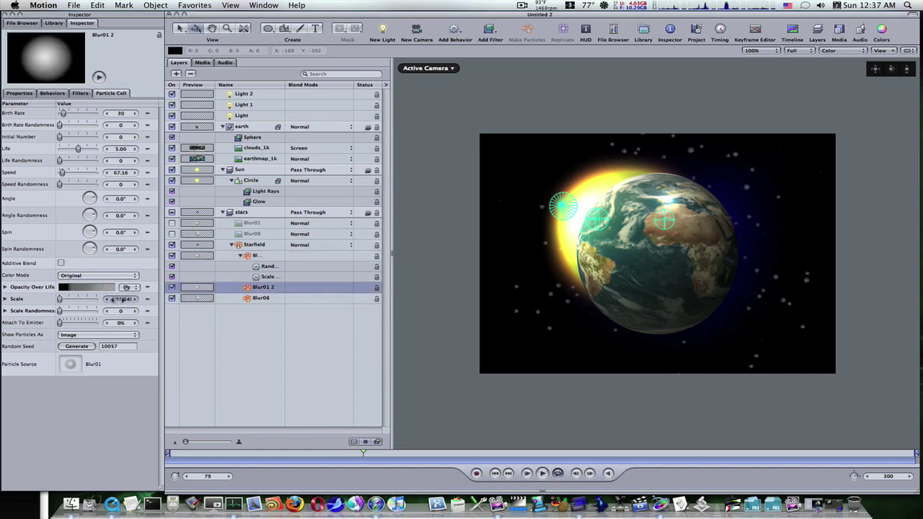
pyautogui.moveTo(122, 299); pyautogui.dragTo(127, 300)
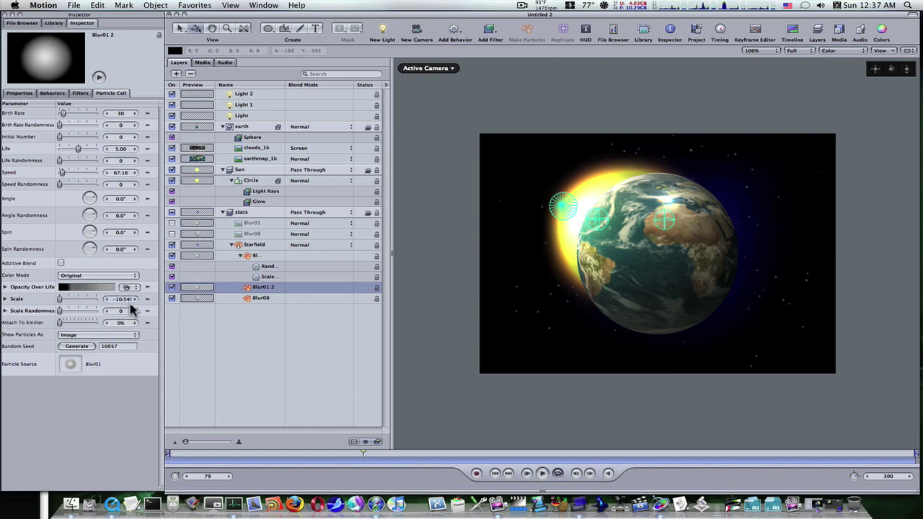
# Step: Play the animation, stop at frame 166, and bring up the Library
pyautogui.click(543, 473)
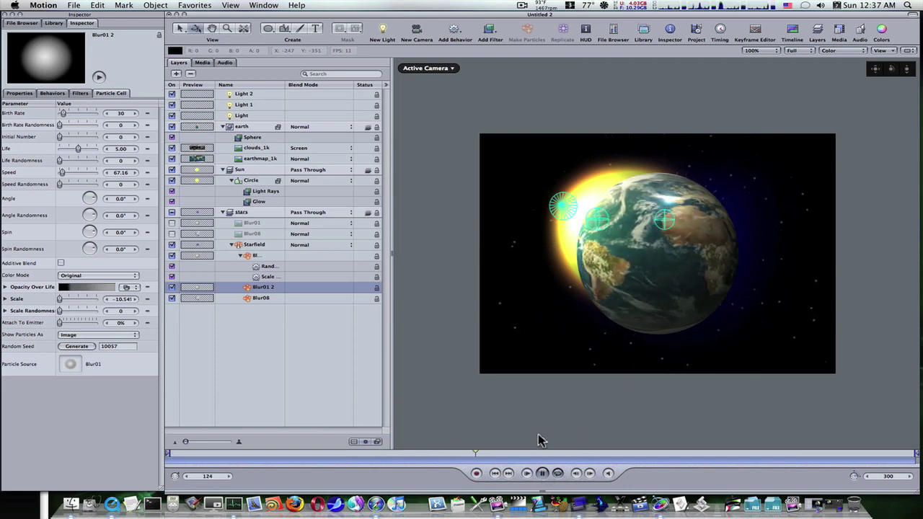
pyautogui.click(543, 476)
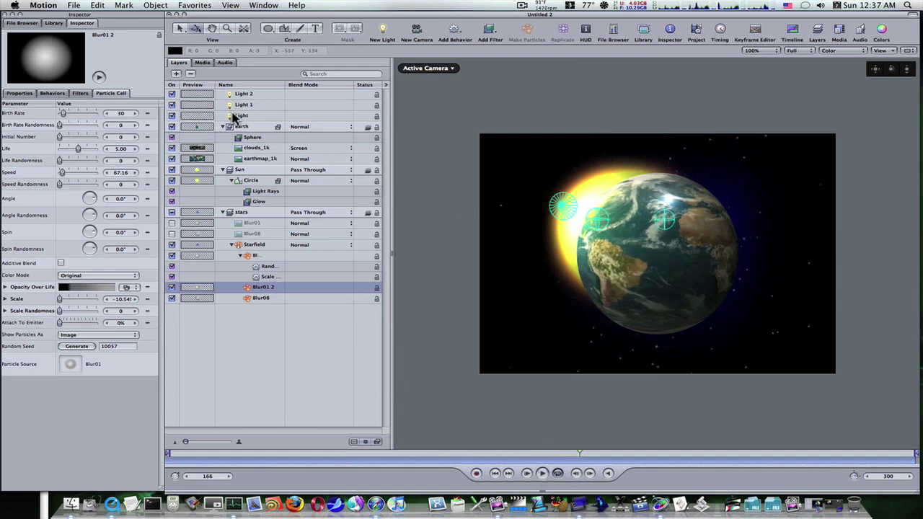
pyautogui.click(54, 24)
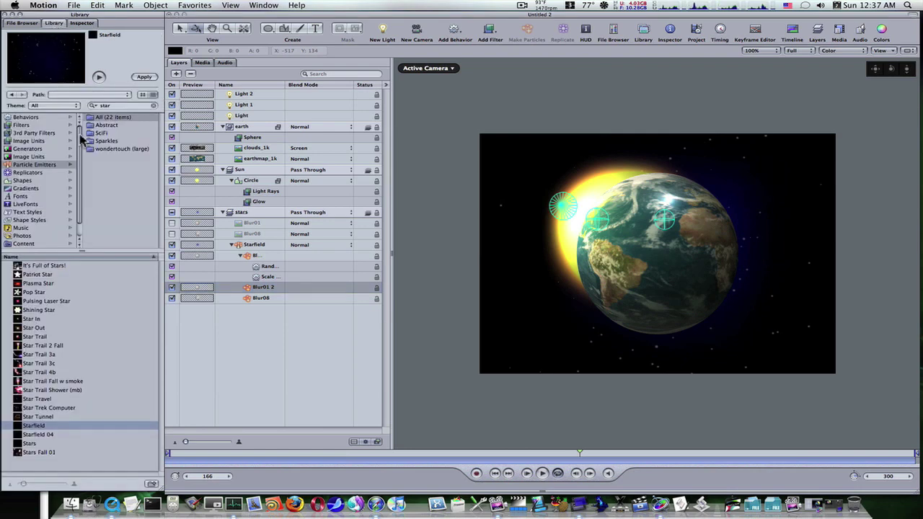
# Step: Drag the Clouds generator from the Library onto the canvas and move it to the frame's bottom
pyautogui.click(34, 149)
pyautogui.click(153, 105)
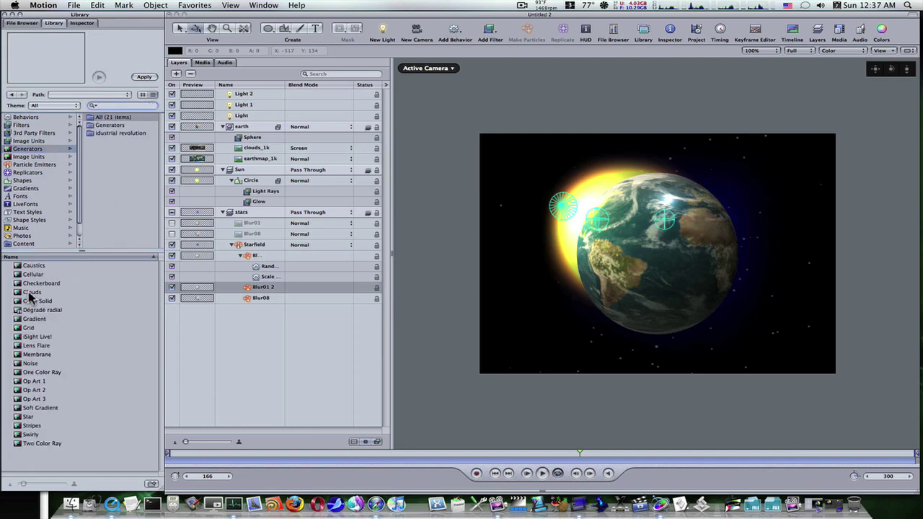
pyautogui.moveTo(31, 294); pyautogui.dragTo(670, 312)
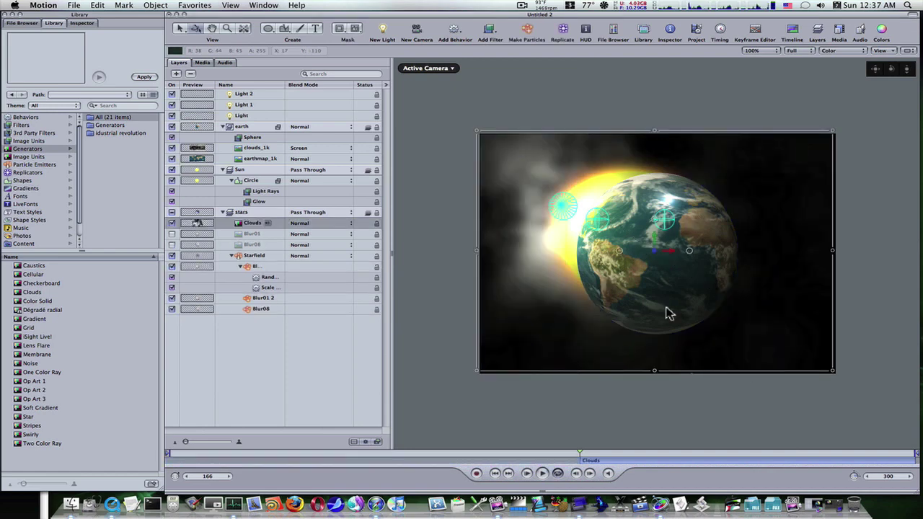
pyautogui.moveTo(655, 254); pyautogui.dragTo(616, 404)
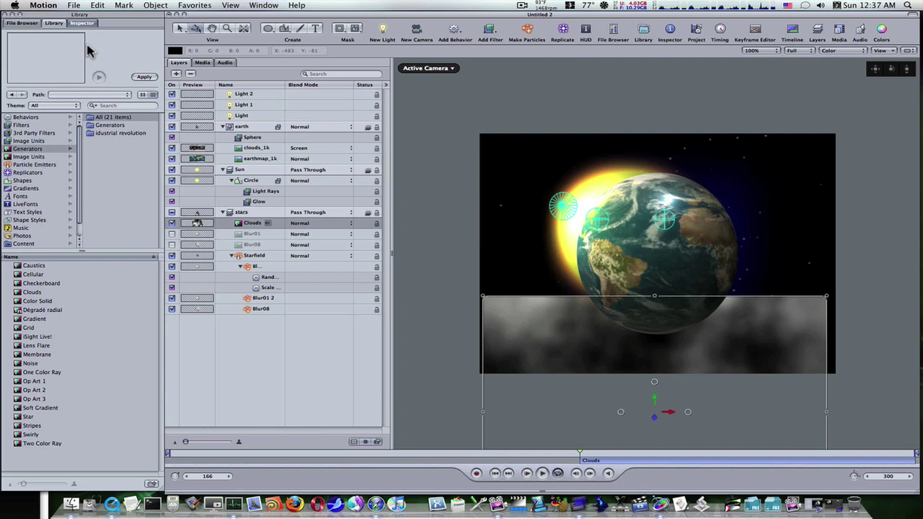
# Step: Lower the Clouds layer's opacity to 25%
pyautogui.click(81, 23)
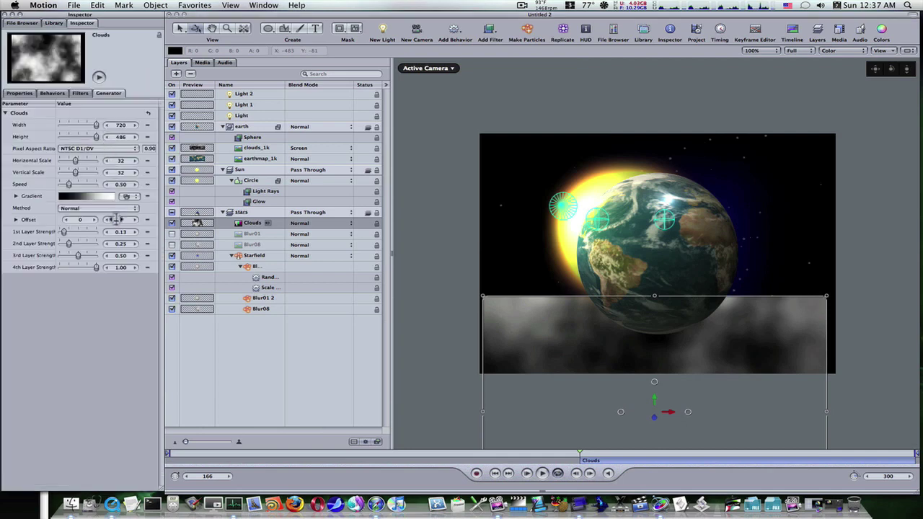
pyautogui.click(19, 93)
pyautogui.moveTo(96, 201); pyautogui.dragTo(72, 204)
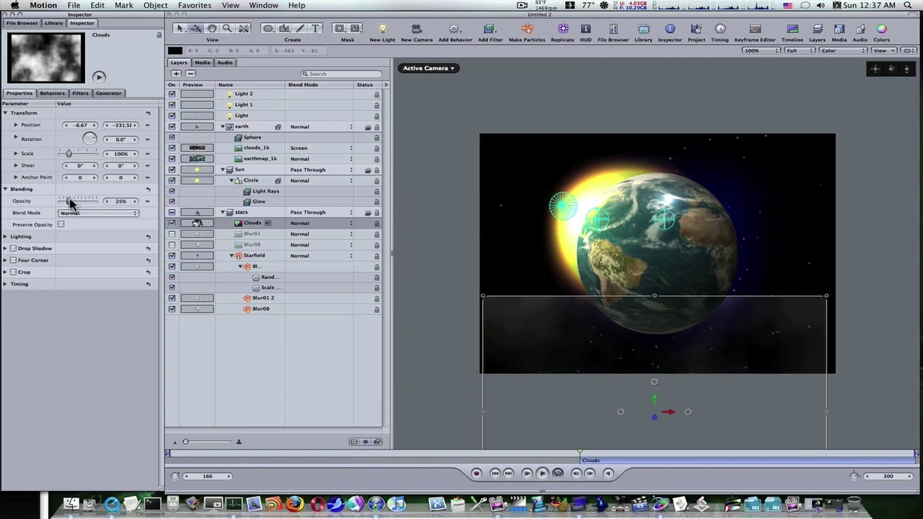
# Step: Add a purple Colorize filter to the clouds and stretch them to 120% height
pyautogui.click(490, 31)
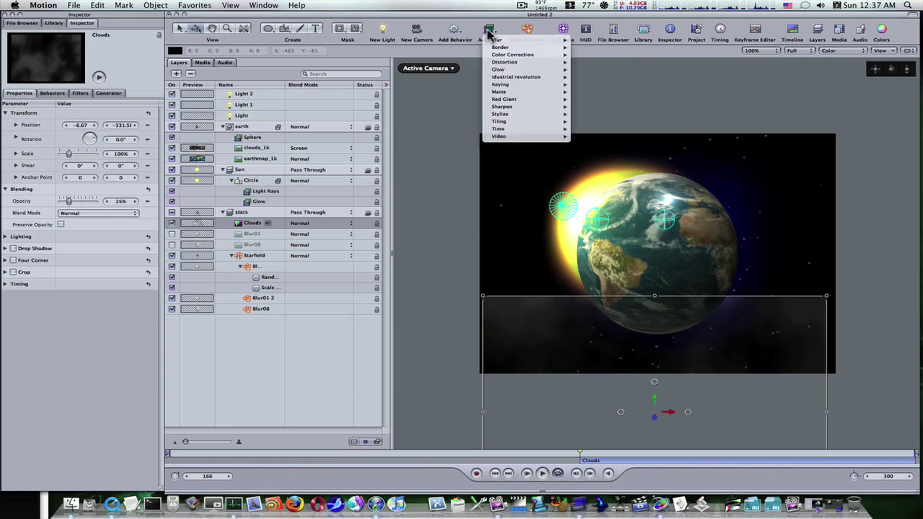
pyautogui.moveTo(502, 56)
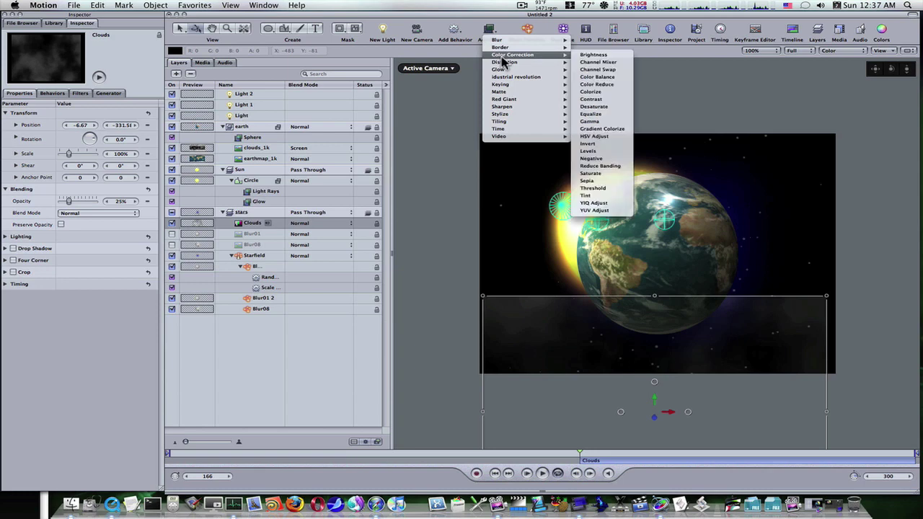
pyautogui.click(599, 93)
pyautogui.click(75, 136)
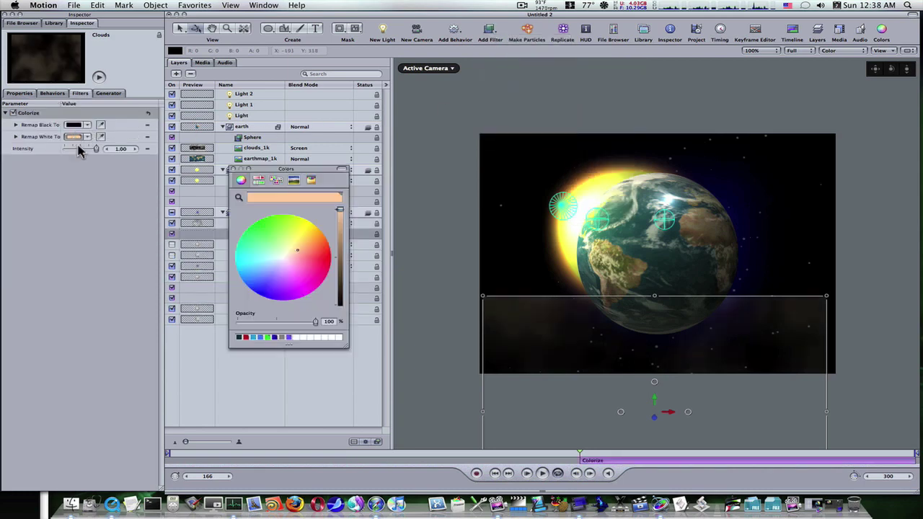
pyautogui.click(278, 284)
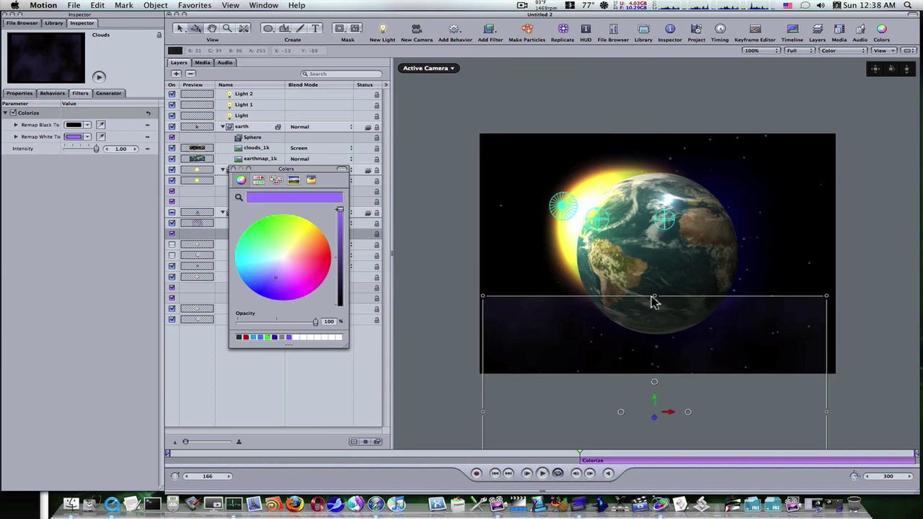
pyautogui.moveTo(652, 296); pyautogui.dragTo(655, 250)
# Step: Draw a Rectangle Mask on the Clouds layer covering the lower part of the frame
pyautogui.click(232, 169)
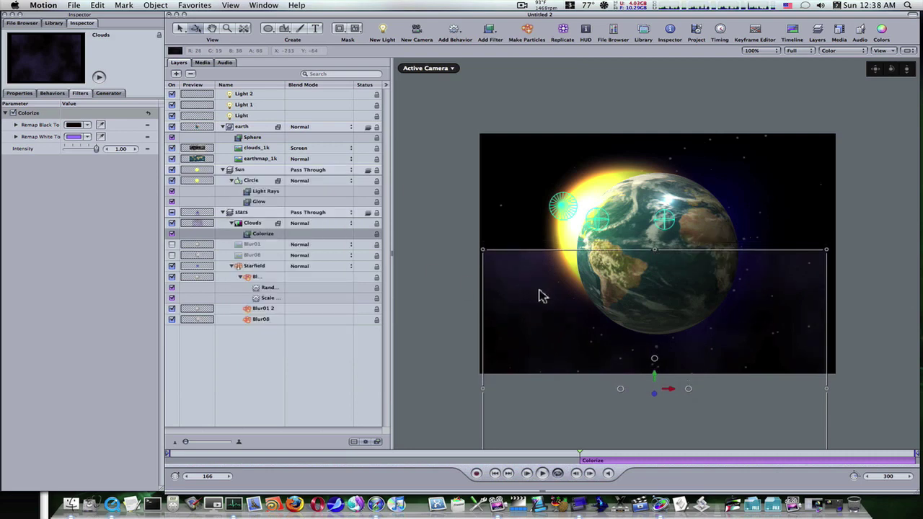
pyautogui.click(269, 29)
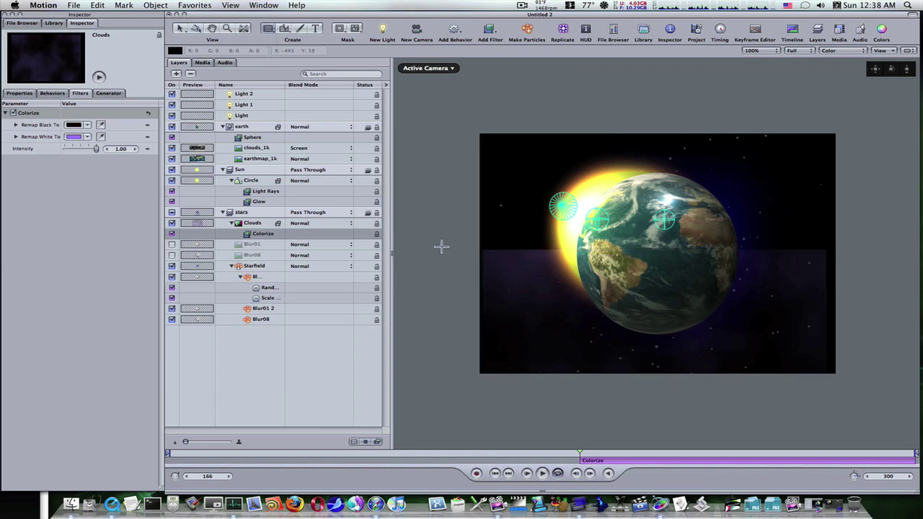
pyautogui.moveTo(458, 254)
pyautogui.mouseDown()
pyautogui.moveTo(624, 367)
pyautogui.moveTo(570, 333)
pyautogui.mouseUp()
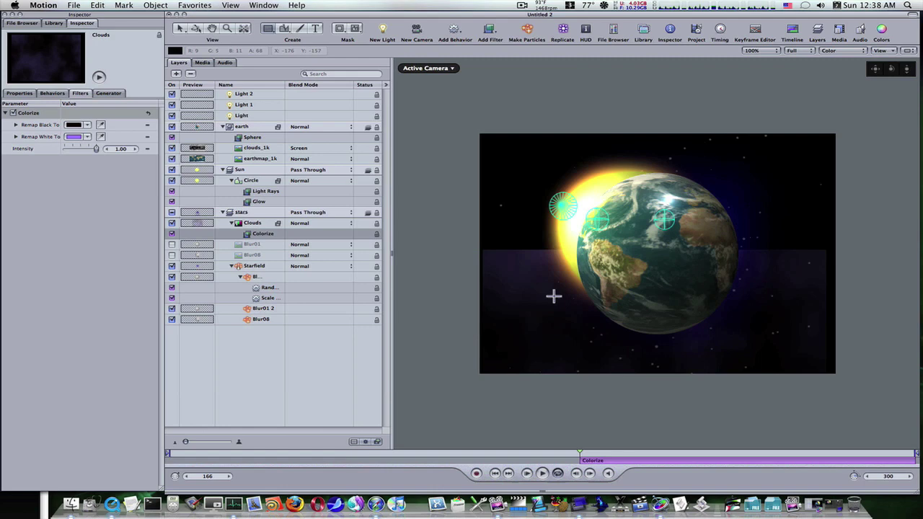
pyautogui.click(339, 30)
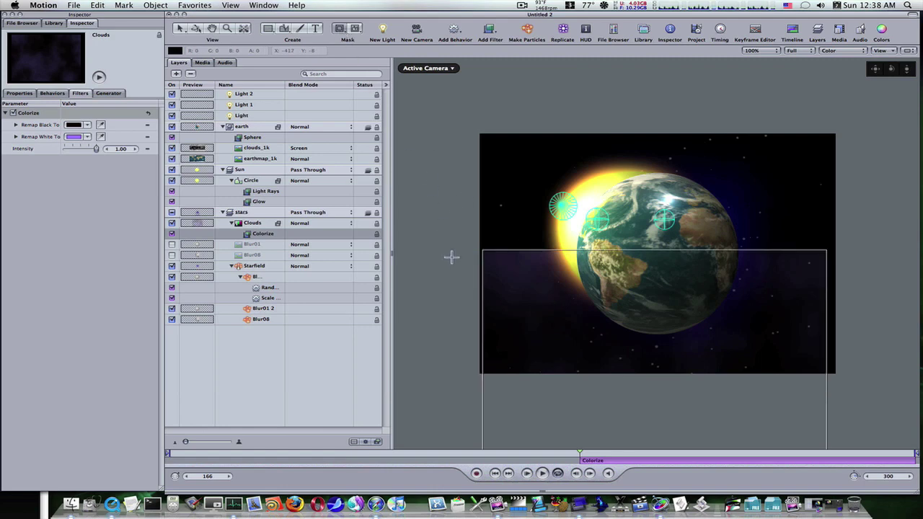
pyautogui.moveTo(455, 252); pyautogui.dragTo(866, 443)
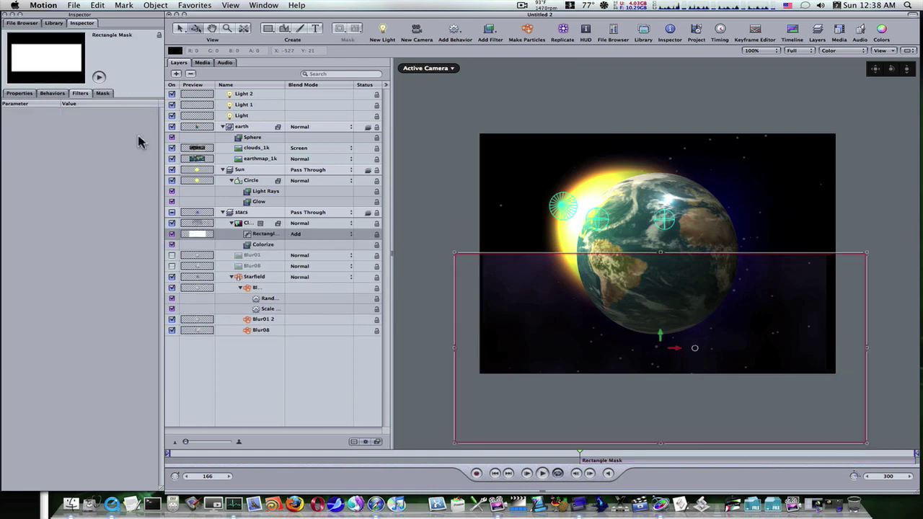
# Step: Feather the clouds' Rectangle Mask edge to -60
pyautogui.click(103, 94)
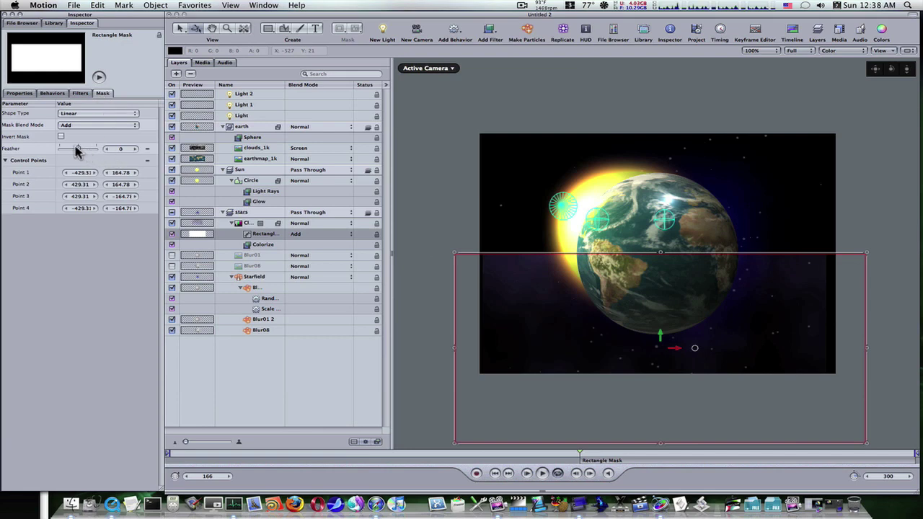
pyautogui.moveTo(77, 152)
pyautogui.mouseDown()
pyautogui.moveTo(60, 152)
pyautogui.moveTo(66, 156)
pyautogui.mouseUp()
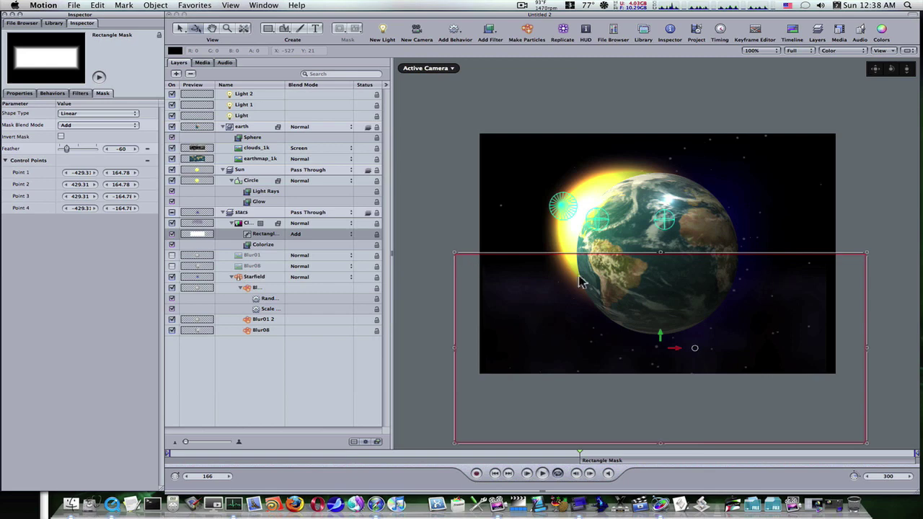
pyautogui.click(20, 93)
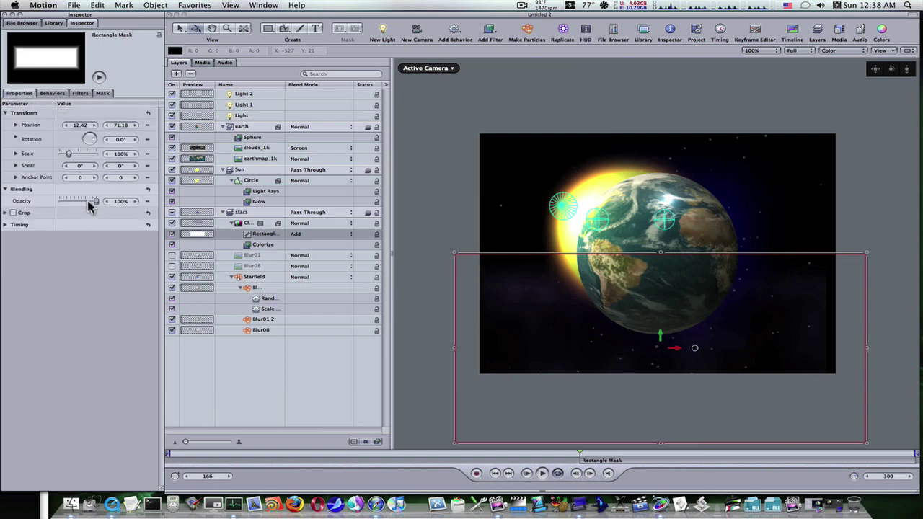
# Step: Raise the Clouds layer's opacity to 57% and deselect to view the purple mist
pyautogui.click(215, 223)
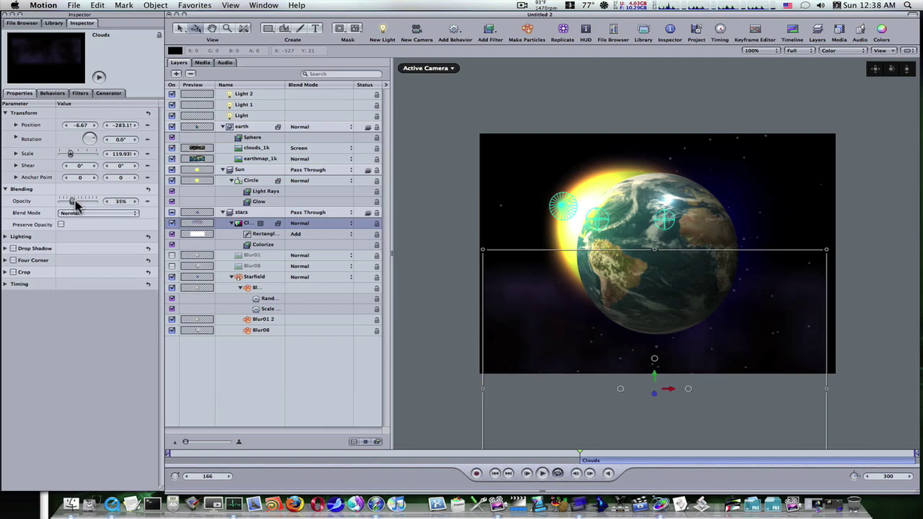
pyautogui.moveTo(75, 203); pyautogui.dragTo(79, 203)
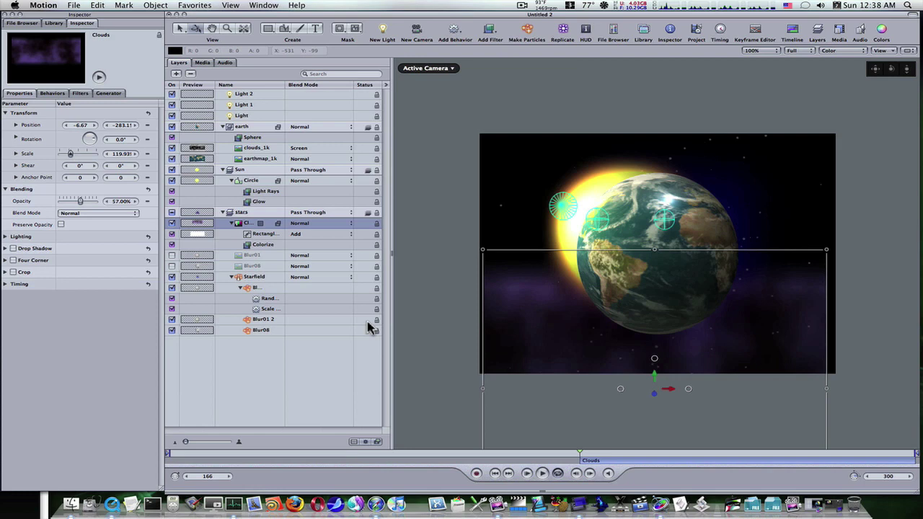
pyautogui.click(327, 371)
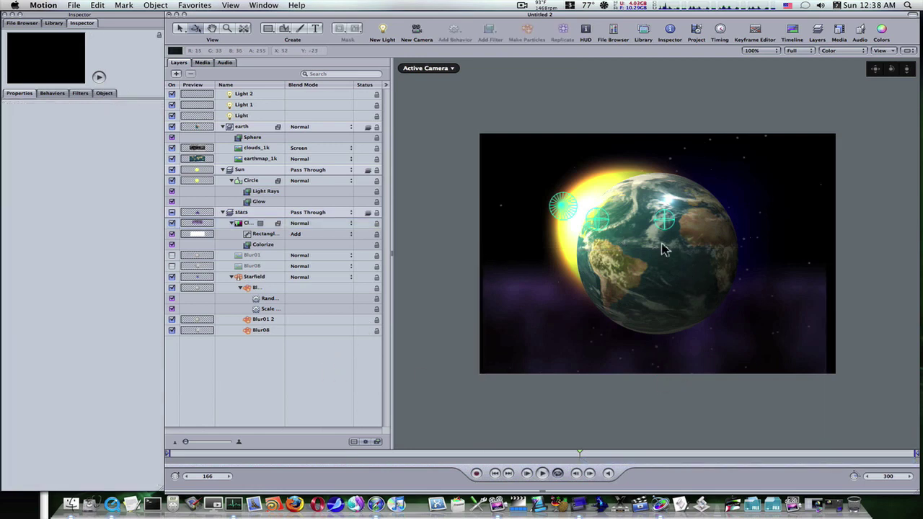
# Step: Play the composition to preview the earth, starfield and purple mist
pyautogui.click(543, 474)
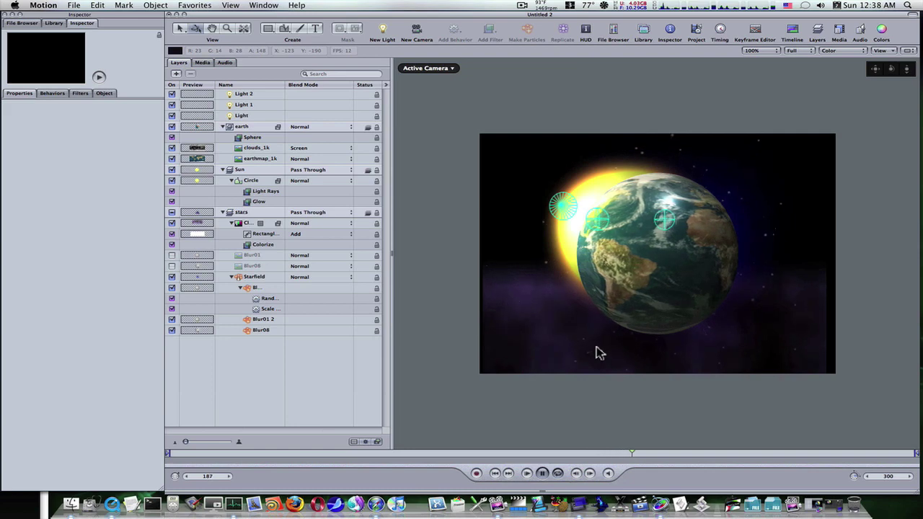